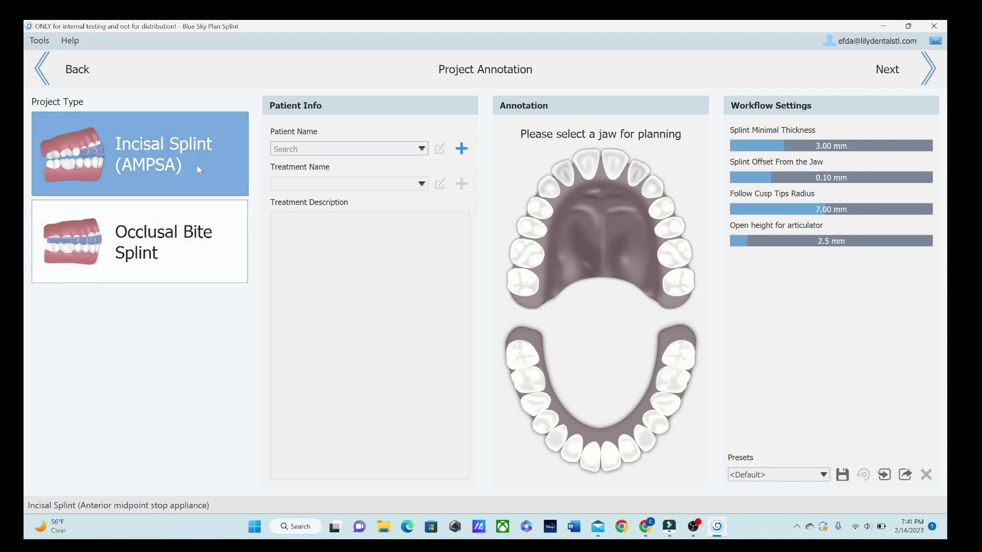
# Step: Choose the Occlusal Bite Splint project and start a new patient with the patient's first name
pyautogui.click(199, 266)
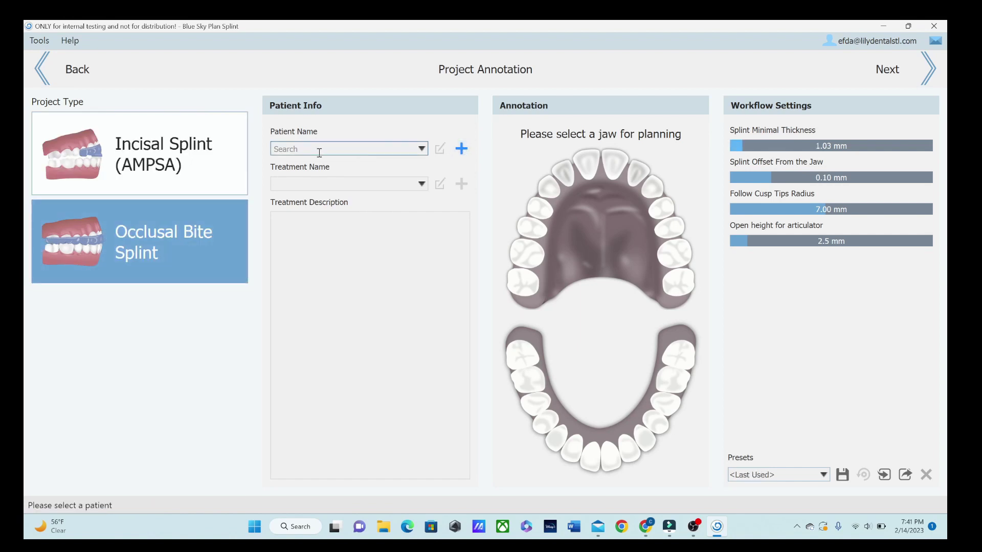
pyautogui.click(461, 148)
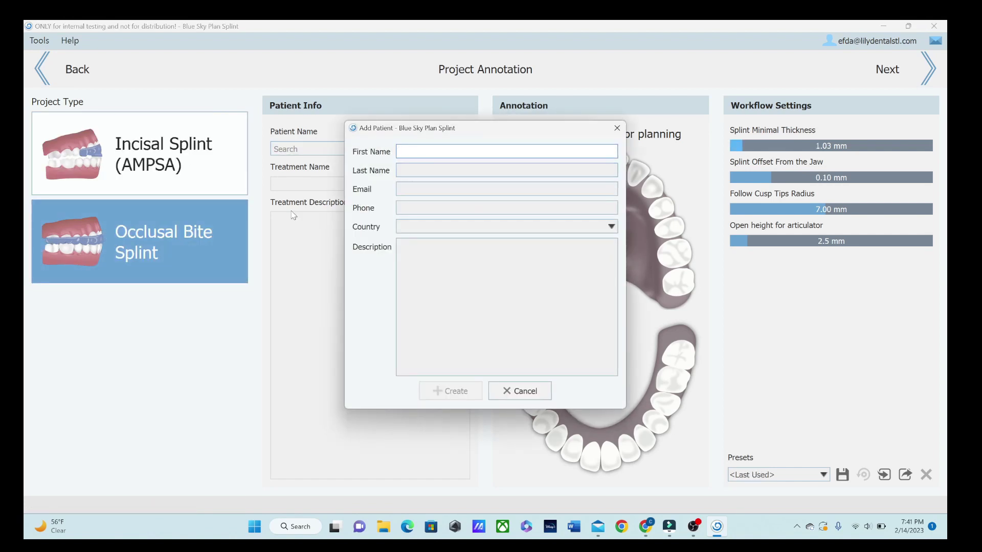
pyautogui.press('Tab')
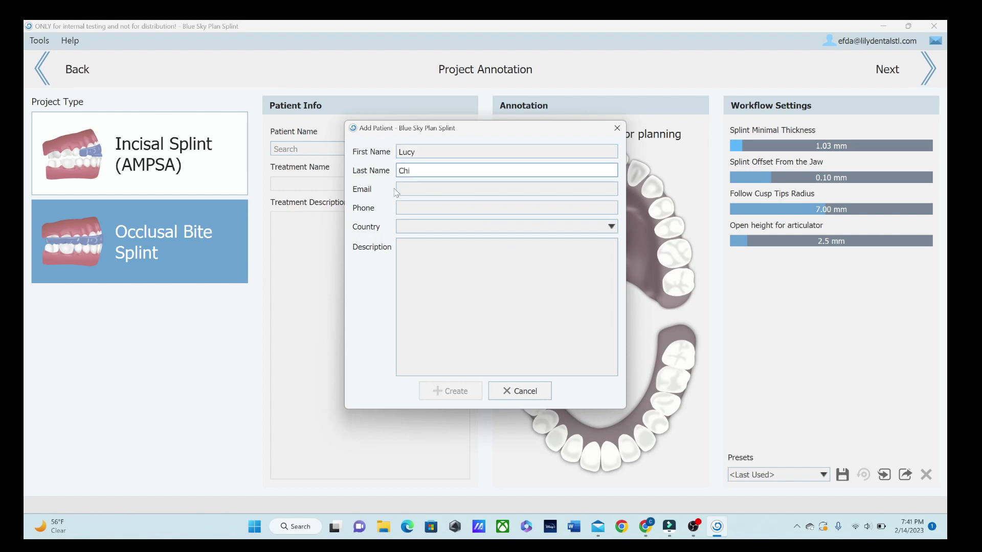
# Step: Set the patient's country to United States of America (the) and create the patient
pyautogui.click(425, 233)
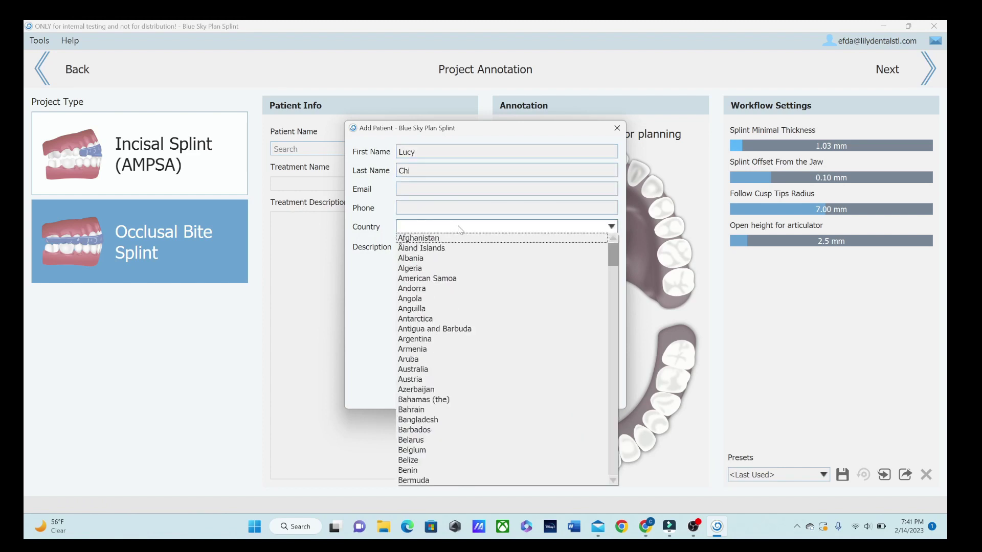
pyautogui.scroll(-20, 498, 304)
pyautogui.scroll(-6, 501, 307)
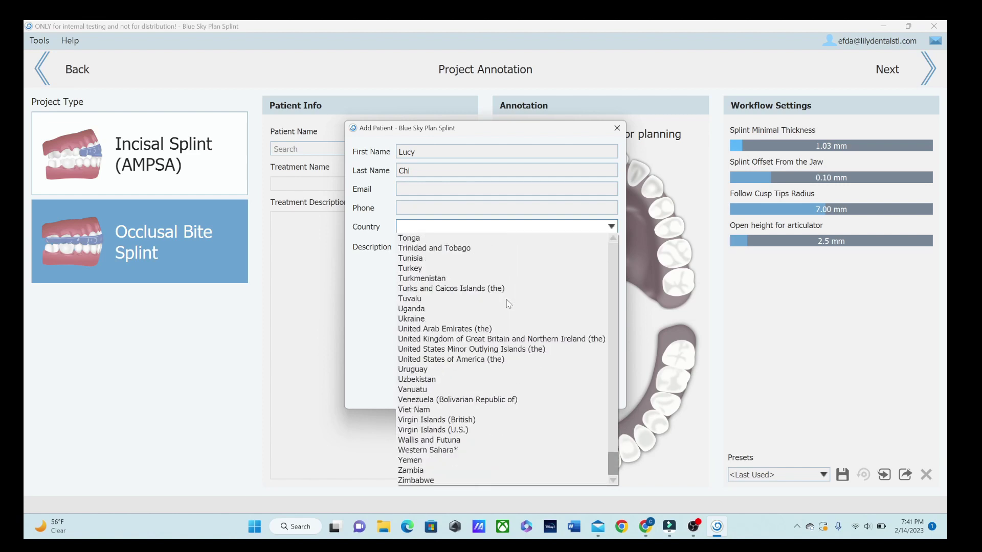
pyautogui.scroll(6, 506, 306)
pyautogui.scroll(-4, 509, 304)
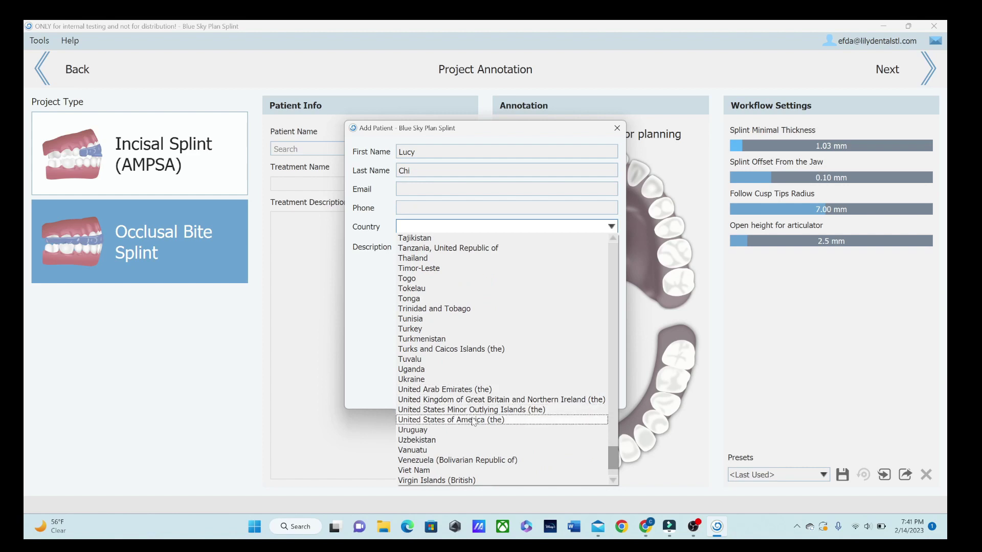
pyautogui.click(471, 419)
pyautogui.click(465, 395)
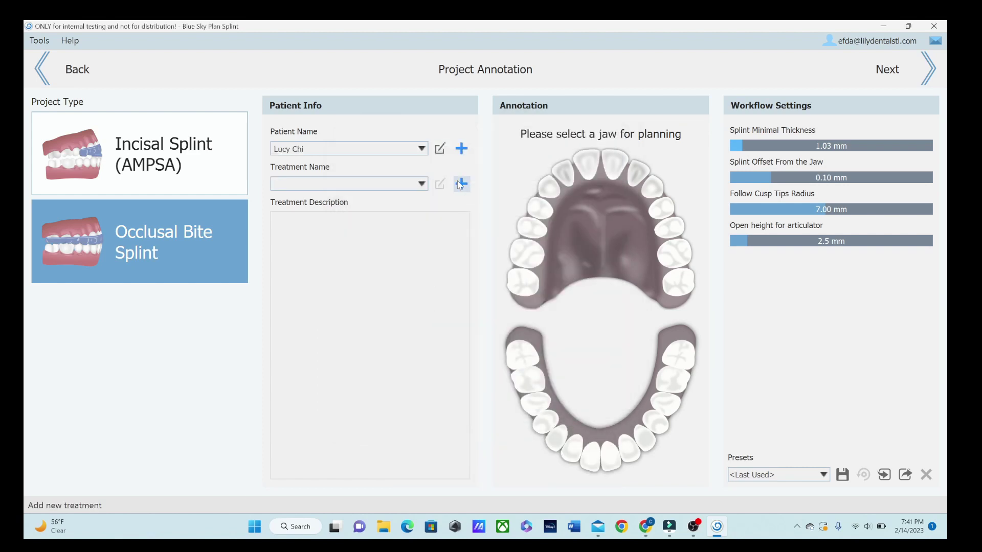
# Step: Add a treatment named after the patient's upper splint, select the upper jaw, and continue to Data Import
pyautogui.click(461, 184)
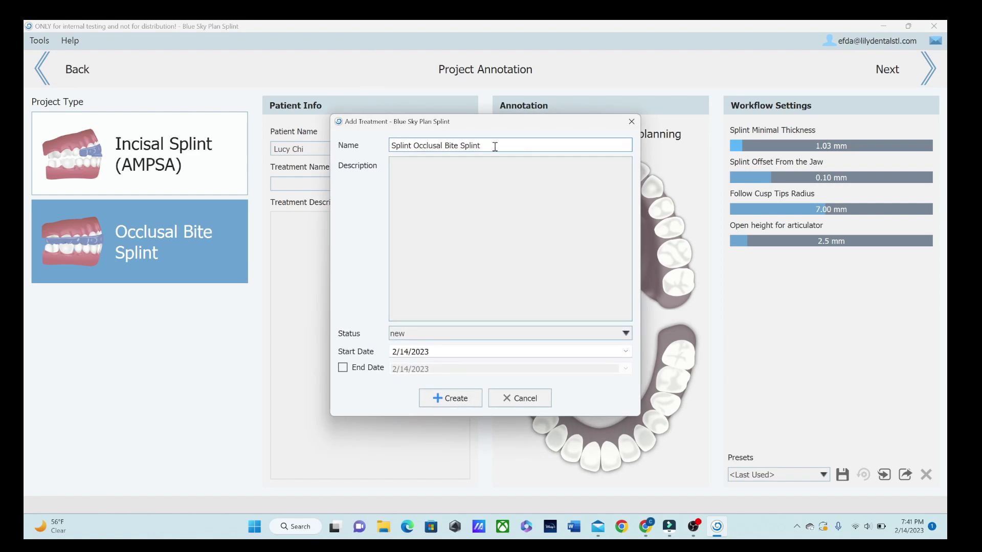
pyautogui.moveTo(490, 144); pyautogui.dragTo(344, 149)
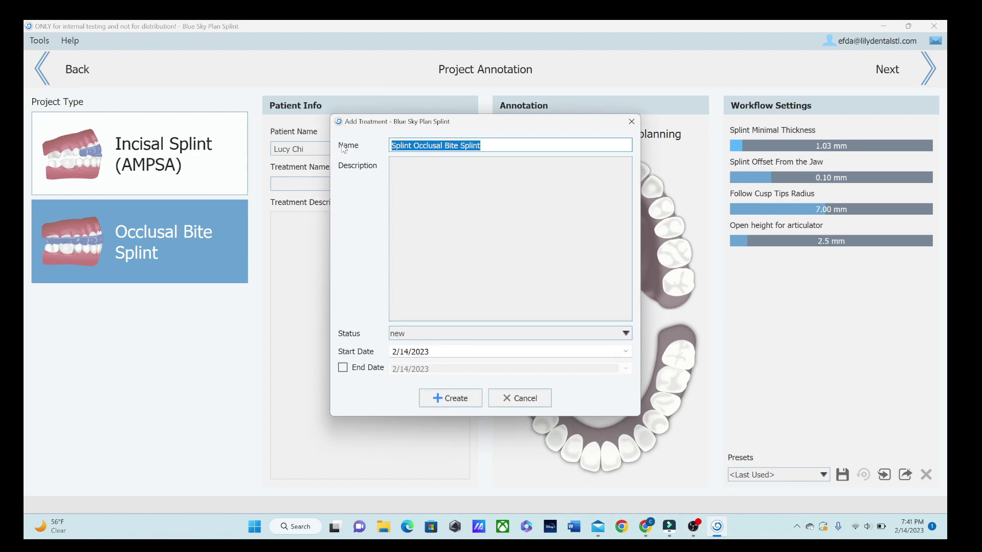
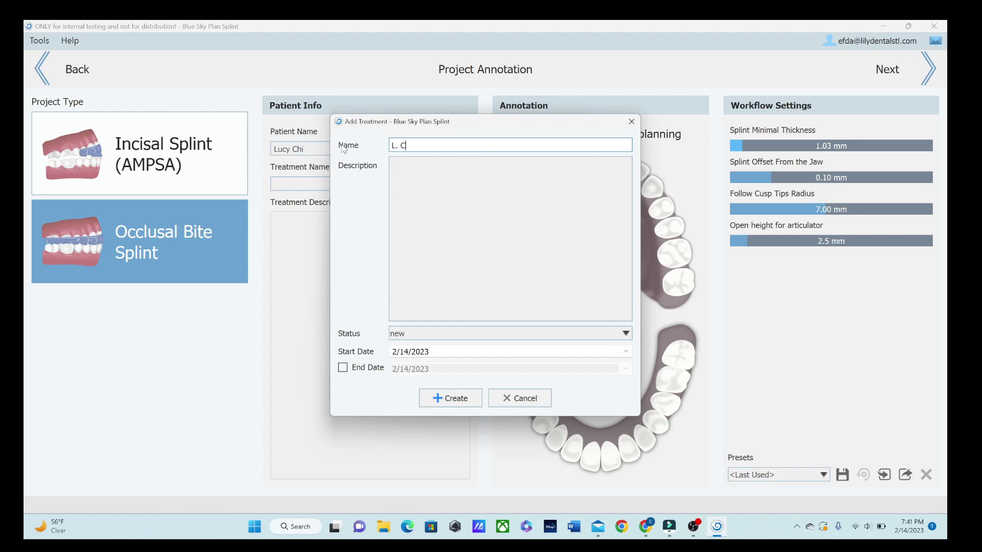
pyautogui.press('Return')
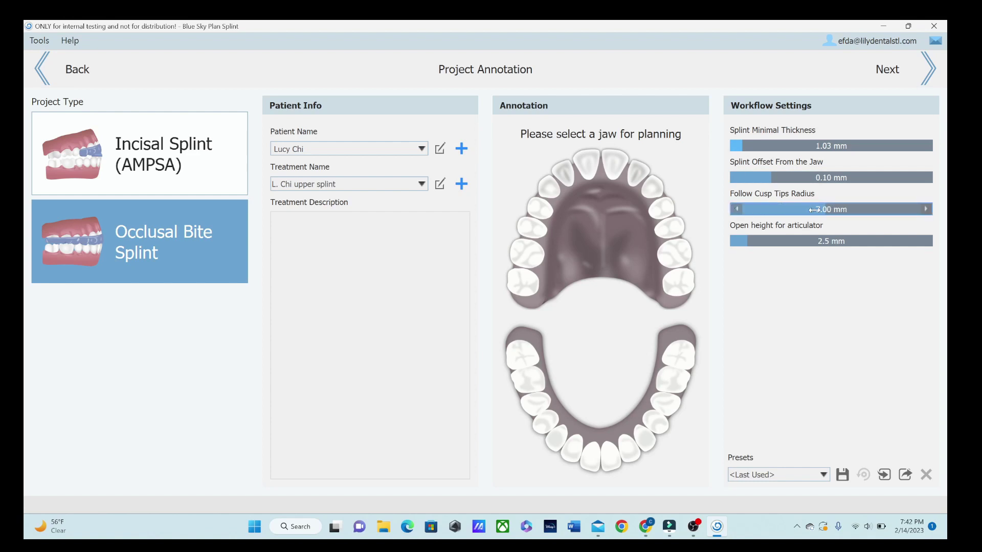
pyautogui.click(593, 186)
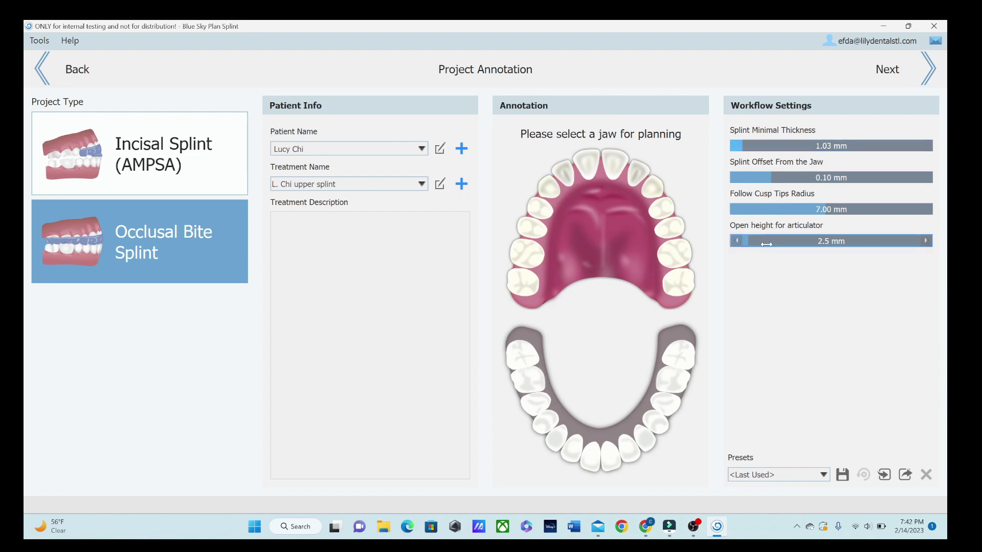
pyautogui.click(908, 57)
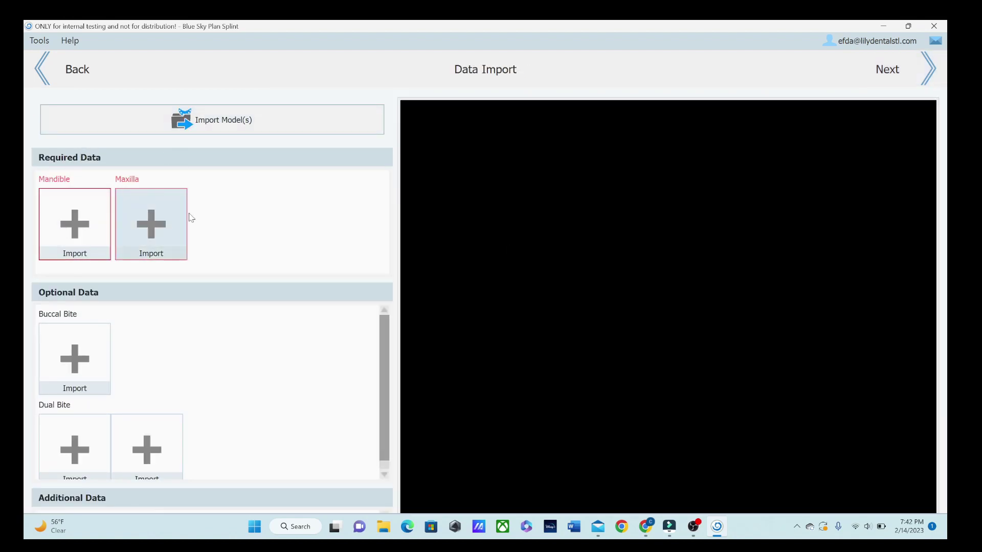
# Step: Import LowerJaw.stl and UpperJaw.stl from the Desktop as the mandible and maxilla scans
pyautogui.scroll(-1, 205, 428)
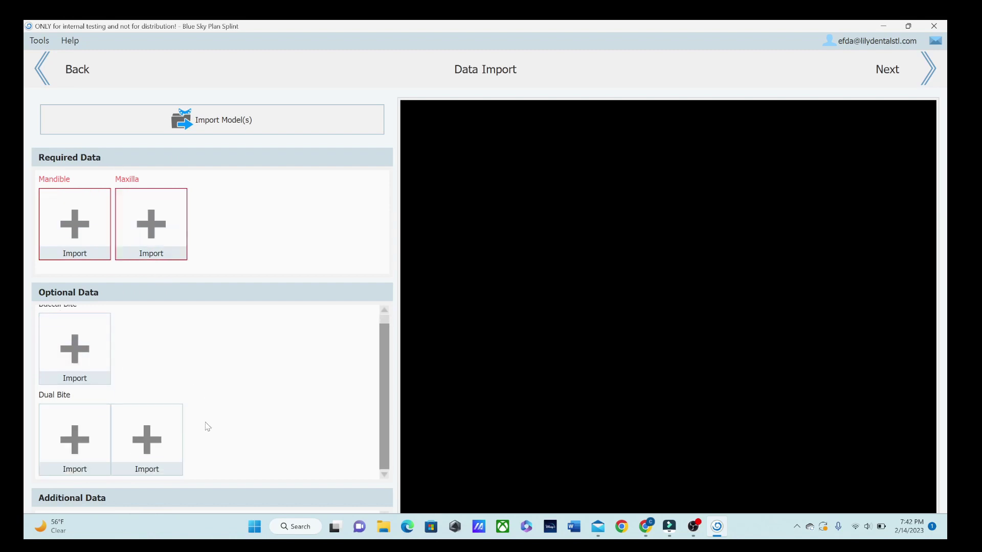
pyautogui.scroll(1, 204, 427)
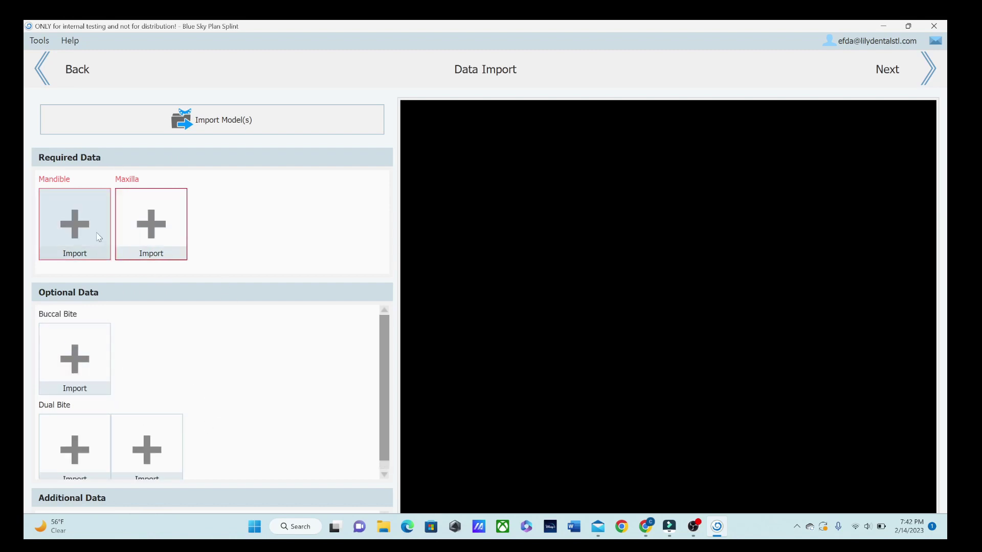
pyautogui.click(312, 120)
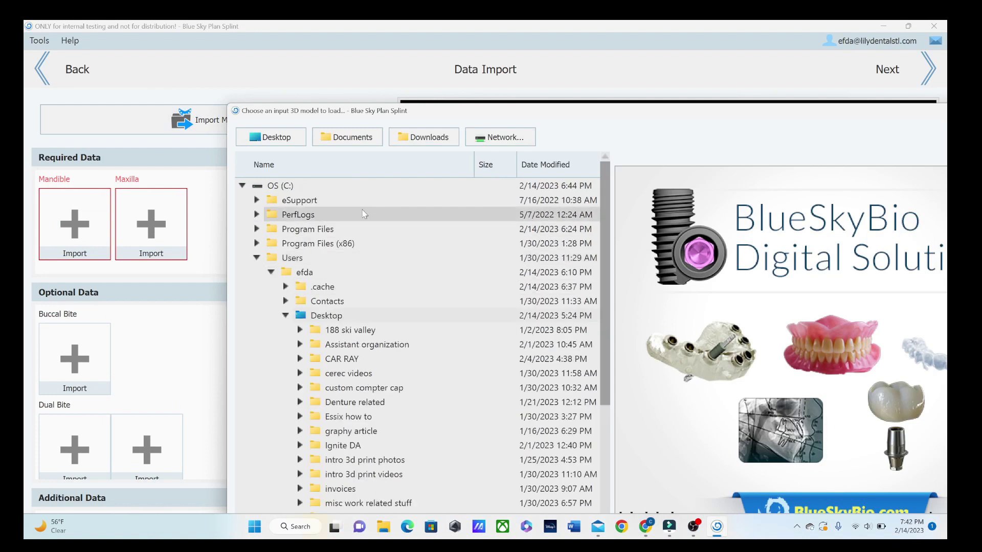
pyautogui.click(276, 137)
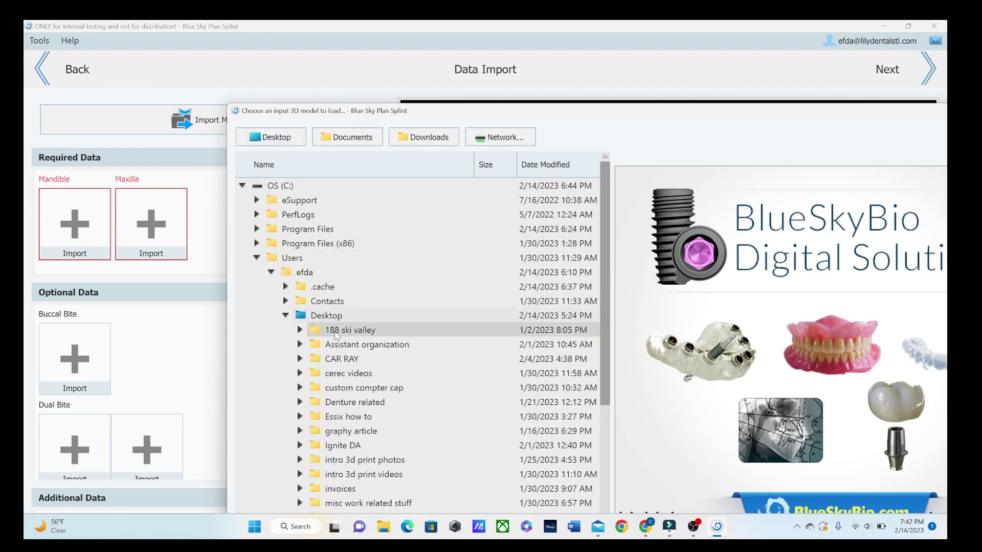
pyautogui.scroll(-3, 337, 327)
pyautogui.click(358, 402)
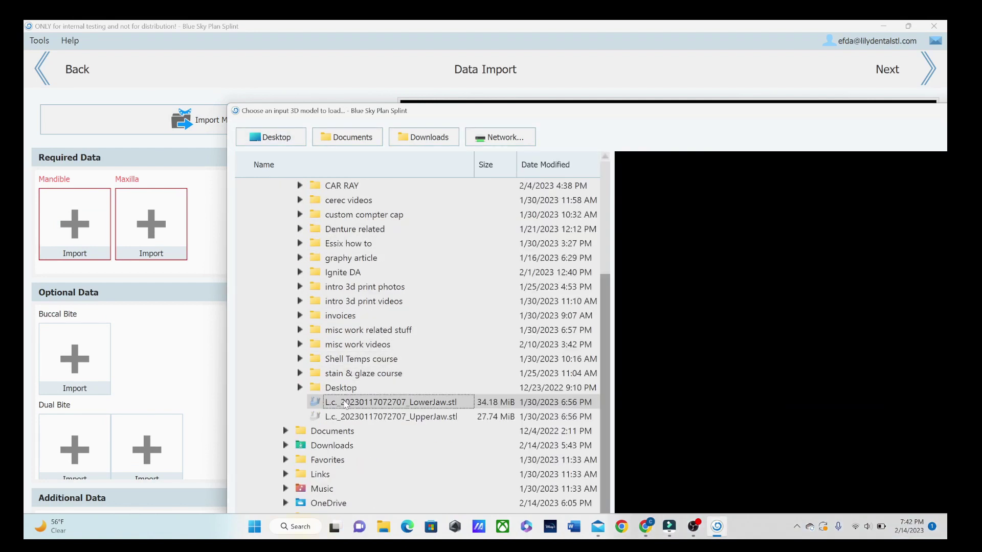
pyautogui.keyDown('shift'); pyautogui.click(376, 417); pyautogui.keyUp('shift')
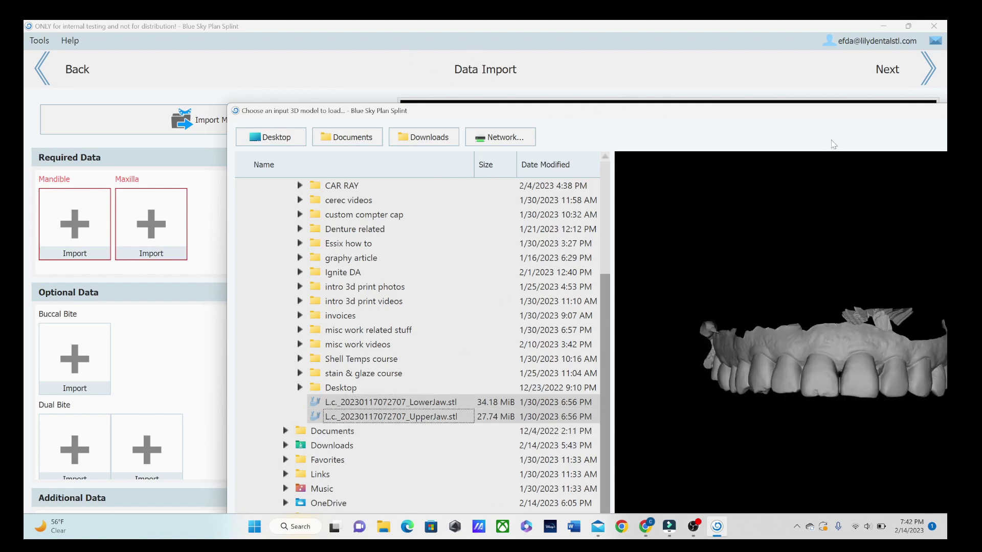
pyautogui.moveTo(808, 122); pyautogui.dragTo(634, 40)
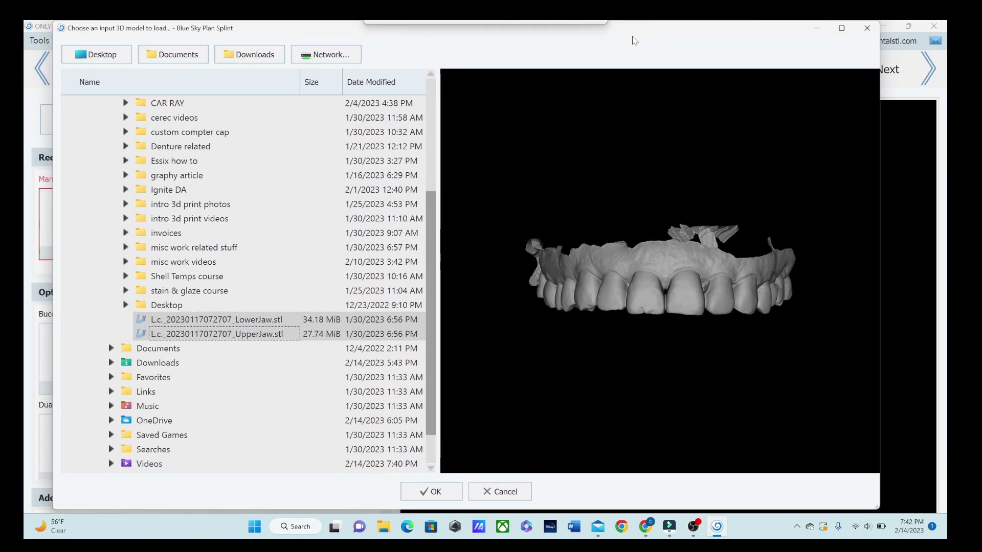
pyautogui.click(436, 492)
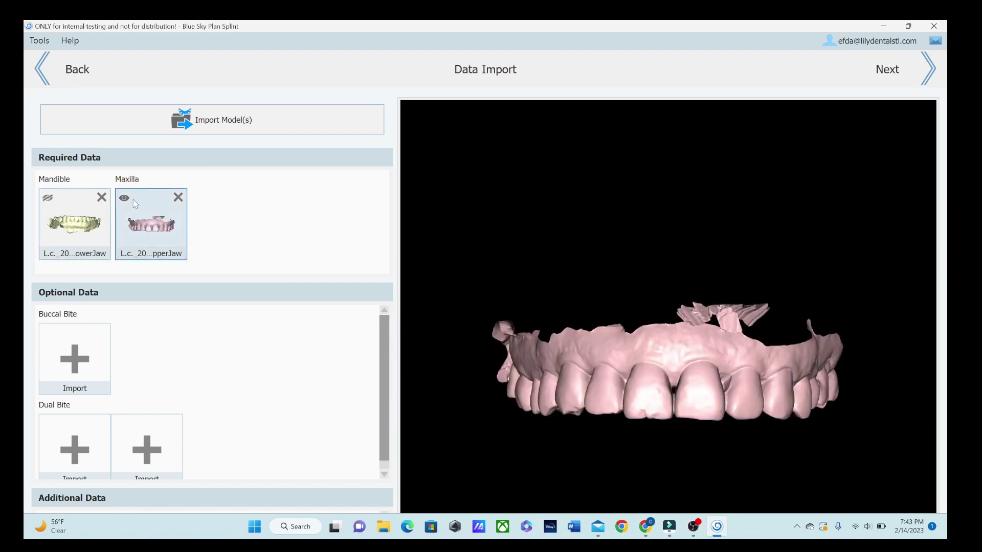
# Step: Toggle the maxilla visibility off and back on, and show the mandible in the viewer
pyautogui.click(124, 197)
pyautogui.click(124, 198)
pyautogui.click(48, 198)
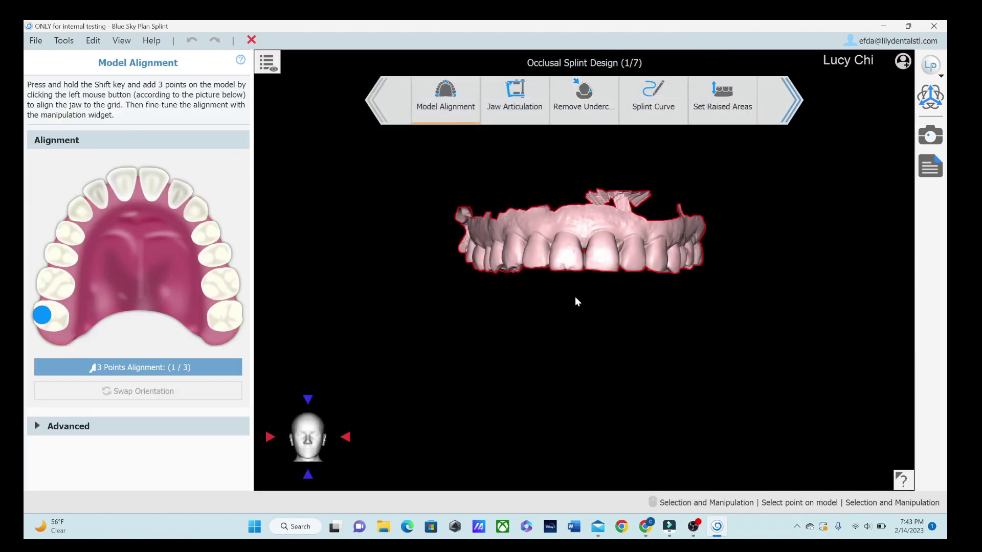
# Step: Align the maxilla with three points on the left molar, incisors and right molar, then go to Jaw Articulation
pyautogui.moveTo(575, 296); pyautogui.dragTo(605, 194)
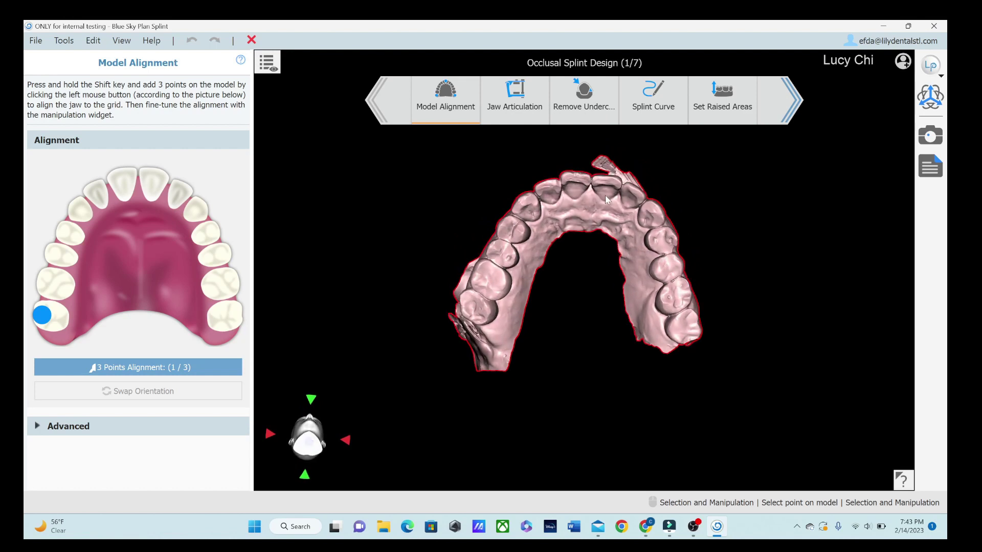
pyautogui.keyDown('shift'); pyautogui.click(462, 296); pyautogui.keyUp('shift')
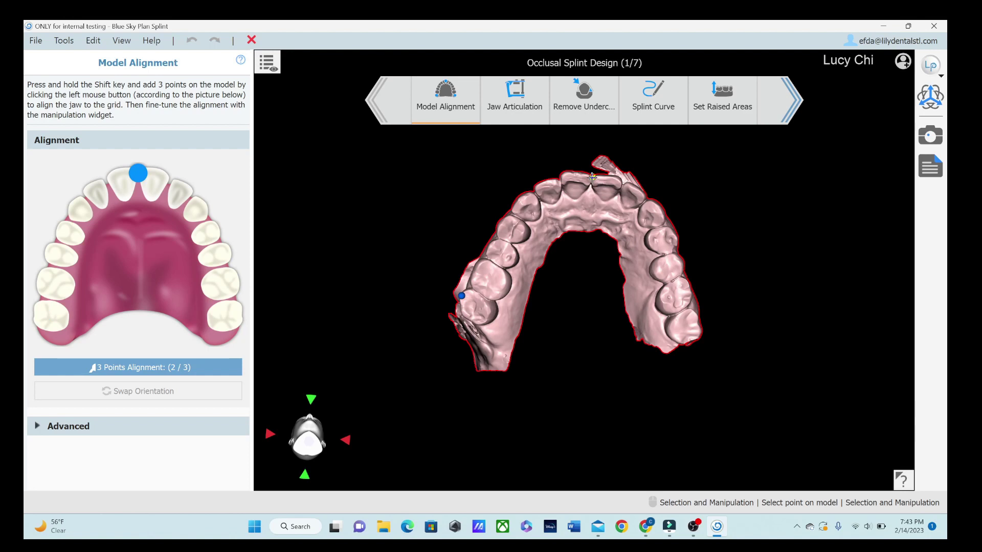
pyautogui.keyDown('shift'); pyautogui.click(592, 176); pyautogui.keyUp('shift')
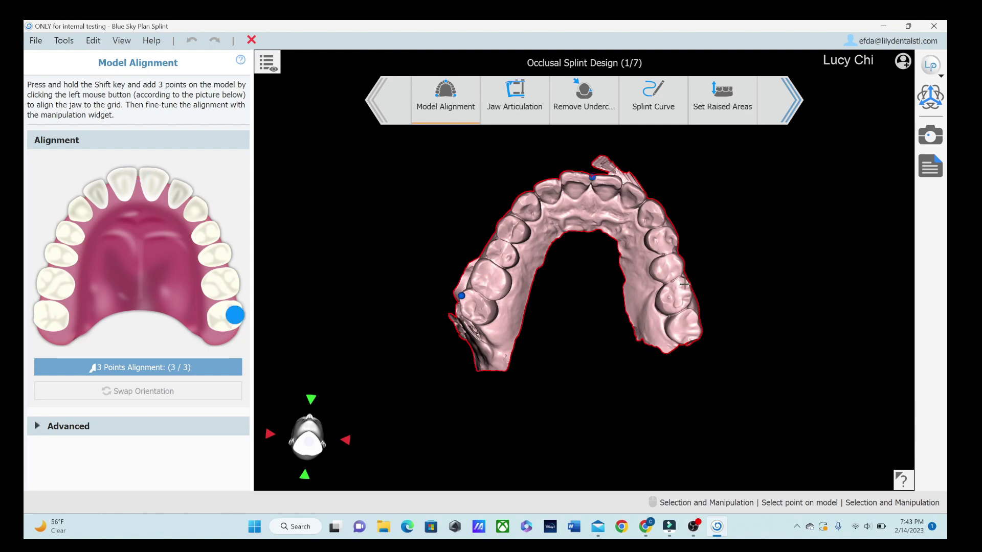
pyautogui.keyDown('shift'); pyautogui.click(696, 314); pyautogui.keyUp('shift')
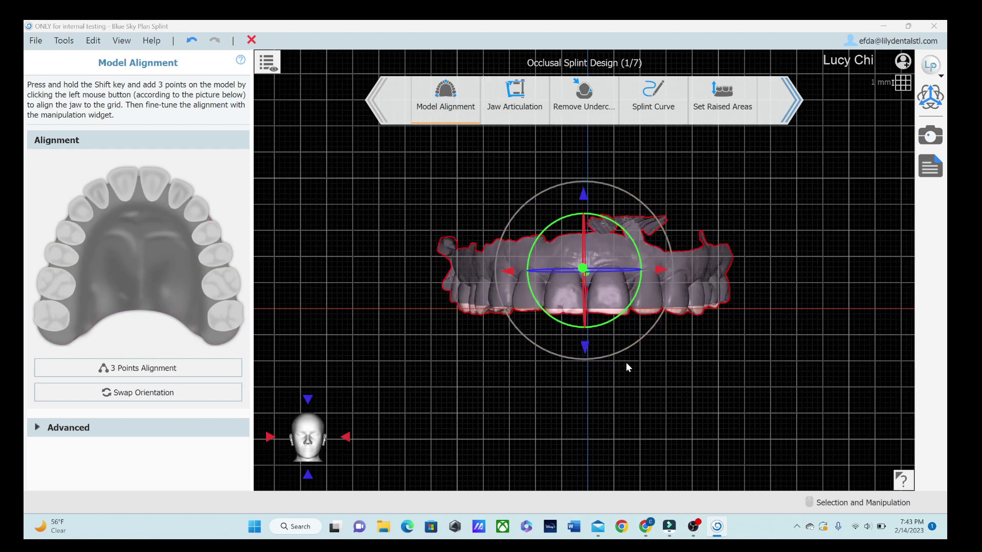
pyautogui.click(501, 102)
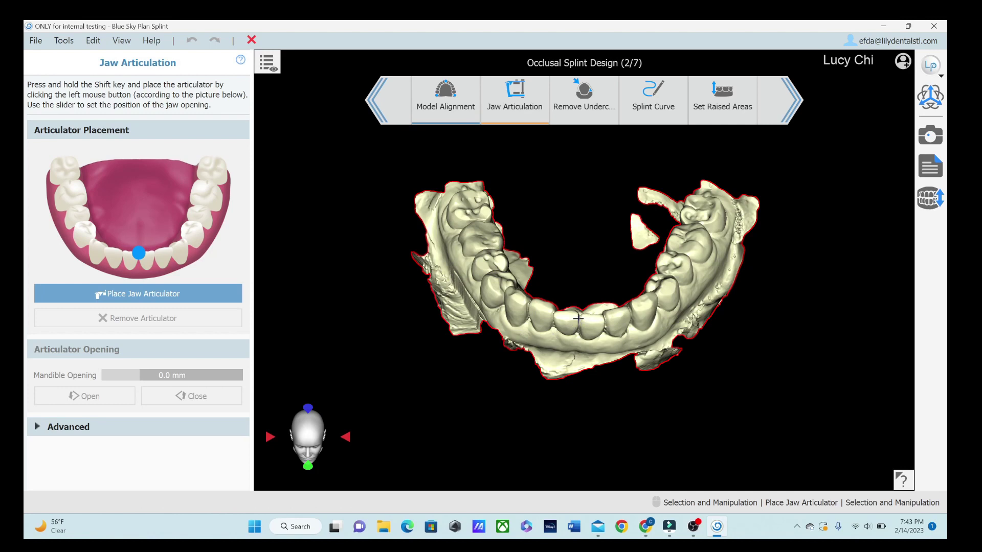
# Step: Place the jaw articulator between the lower incisors and set the Mandible Opening to 3.8 mm
pyautogui.press('shift')
pyautogui.keyDown('shift'); pyautogui.click(579, 317); pyautogui.keyUp('shift')
pyautogui.moveTo(625, 375); pyautogui.dragTo(711, 326, button='right')
pyautogui.scroll(3, 711, 331)
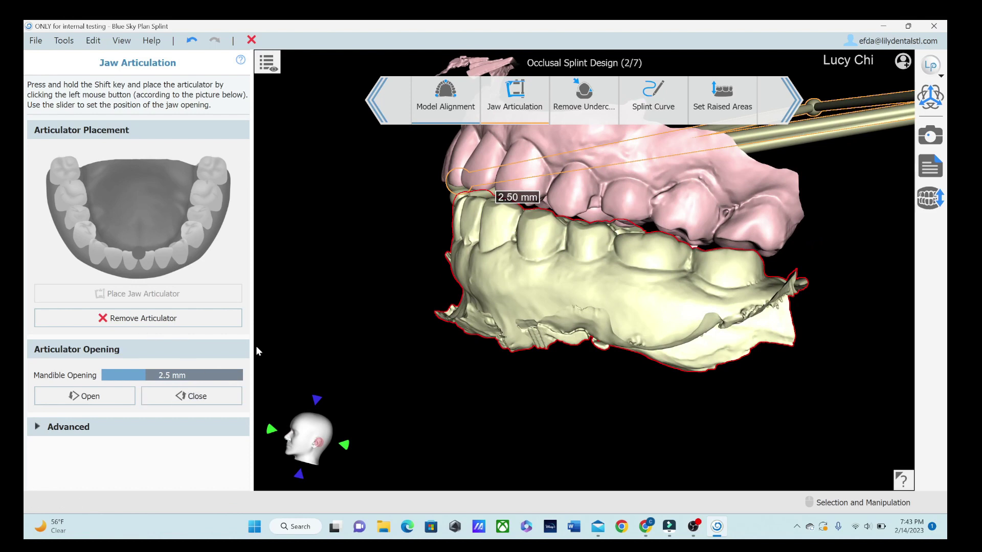
pyautogui.moveTo(756, 280); pyautogui.dragTo(506, 198, button='right')
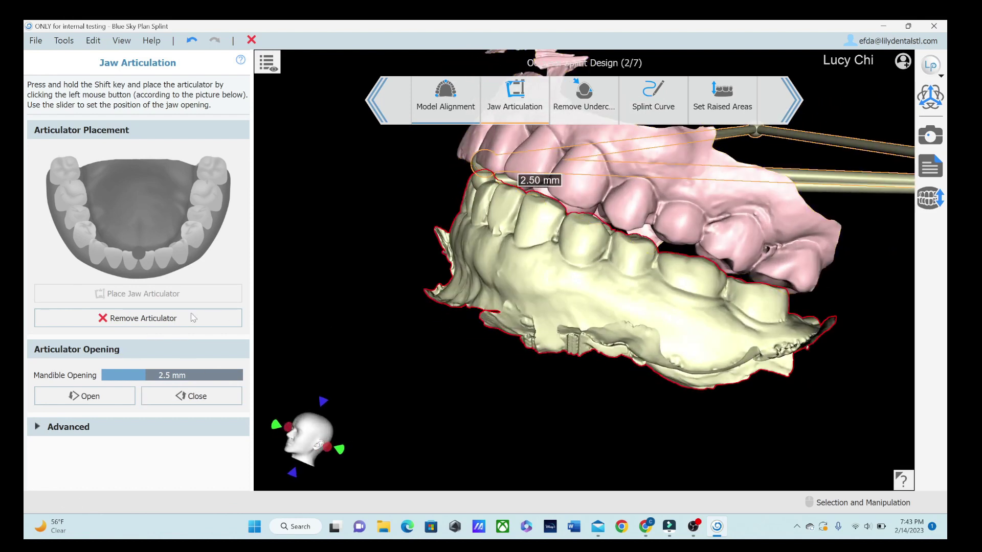
pyautogui.moveTo(145, 375); pyautogui.dragTo(148, 376)
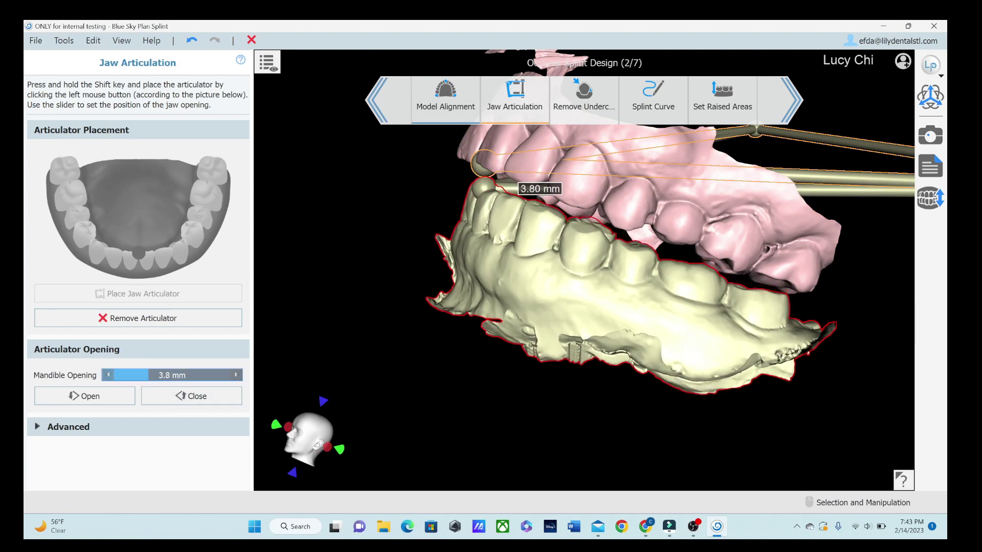
pyautogui.moveTo(613, 255); pyautogui.dragTo(521, 219, button='right')
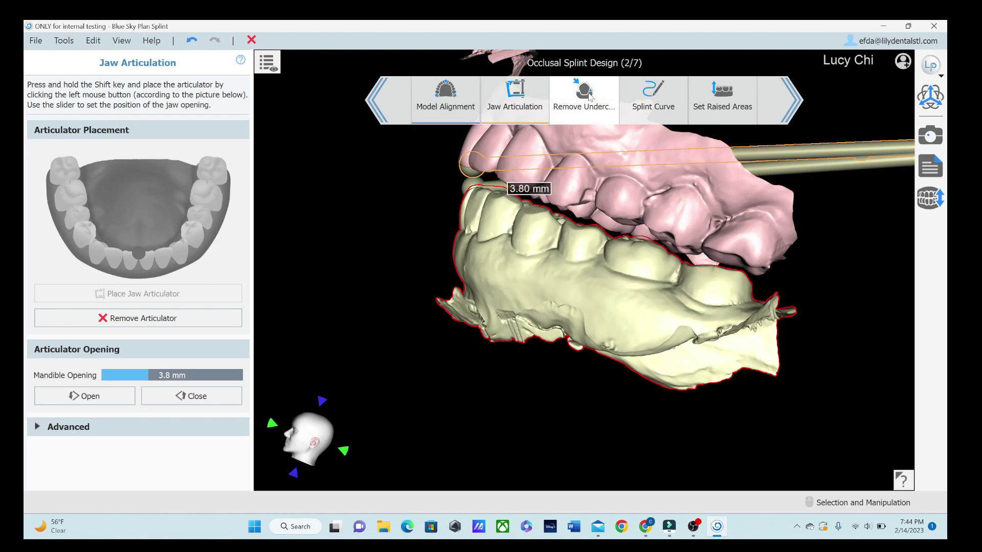
pyautogui.click(90, 427)
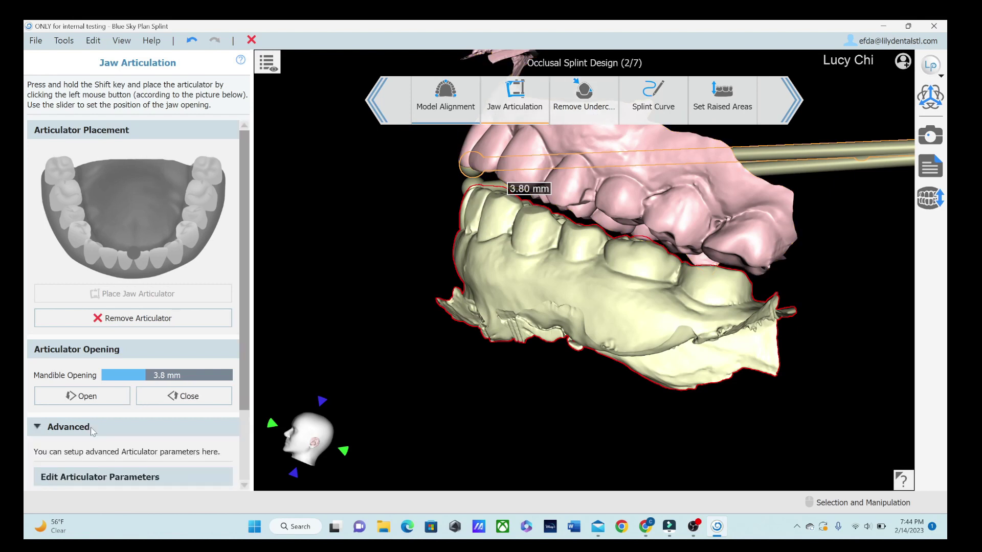
pyautogui.click(94, 431)
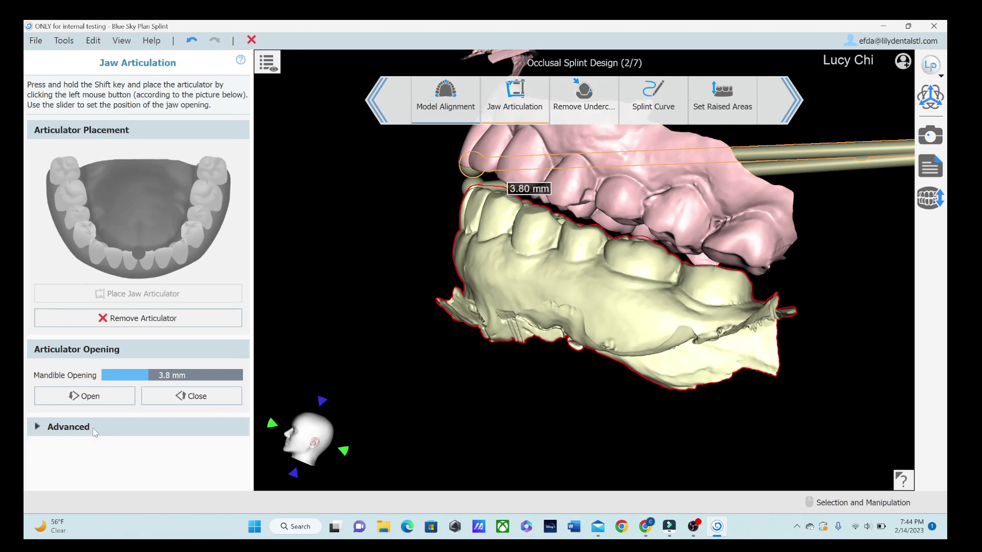
pyautogui.click(925, 102)
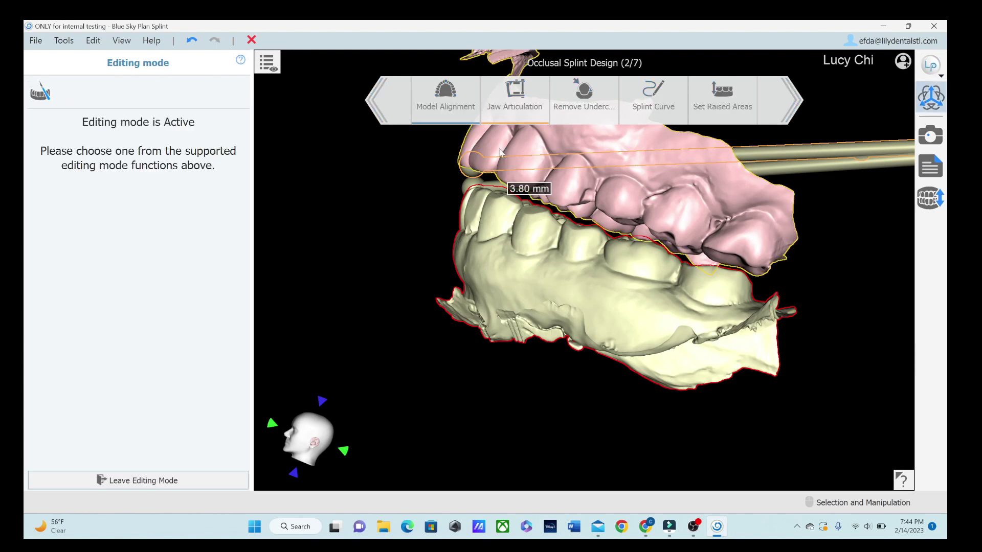
pyautogui.click(934, 101)
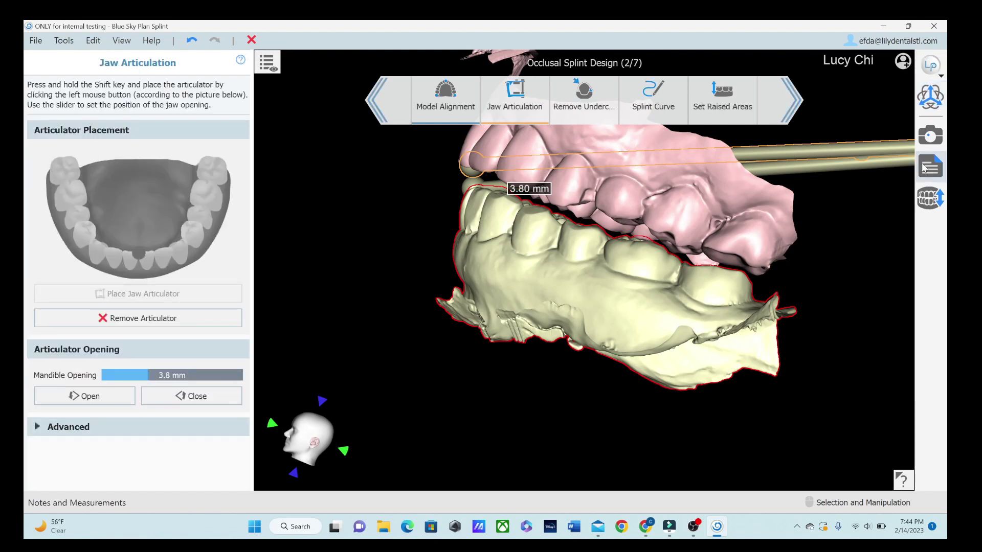
pyautogui.click(929, 146)
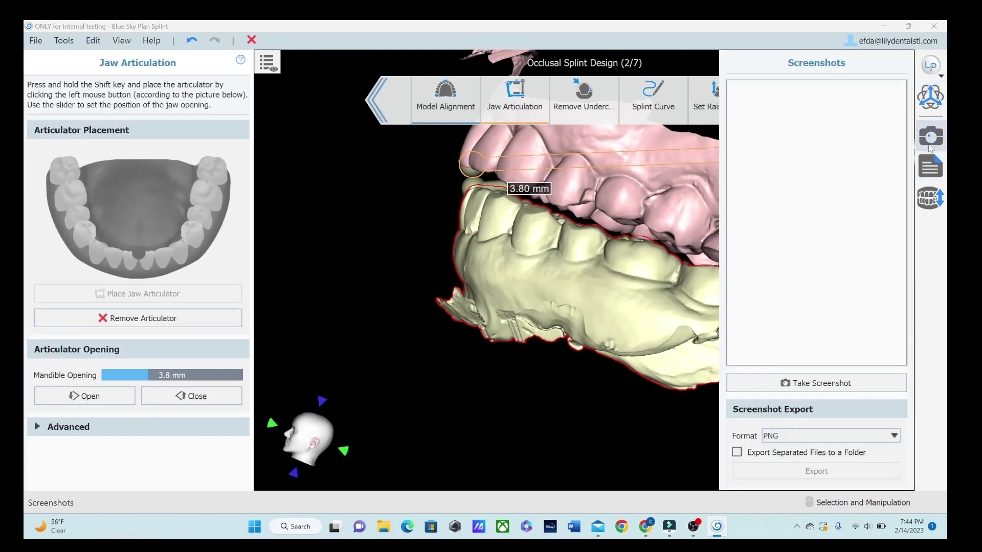
pyautogui.click(931, 166)
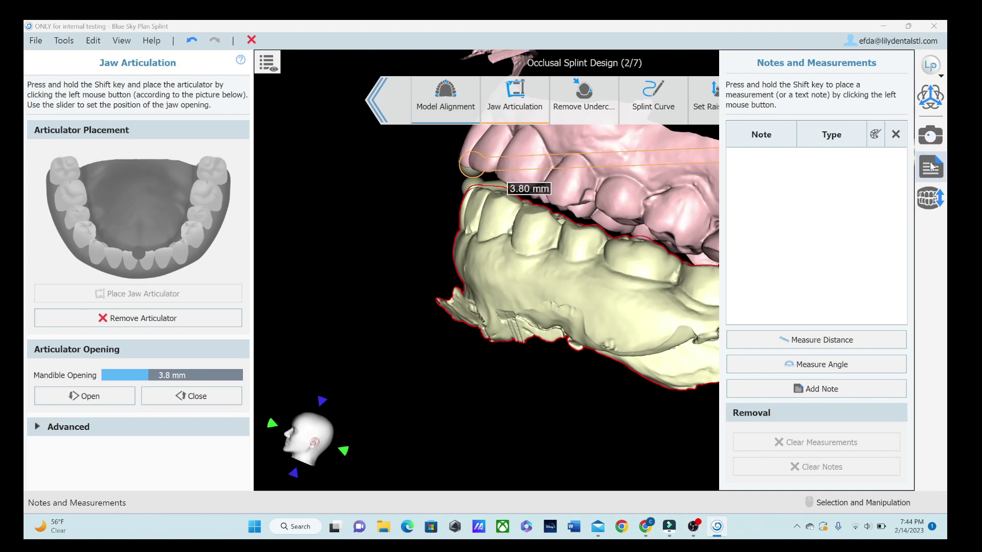
pyautogui.click(932, 167)
pyautogui.click(928, 201)
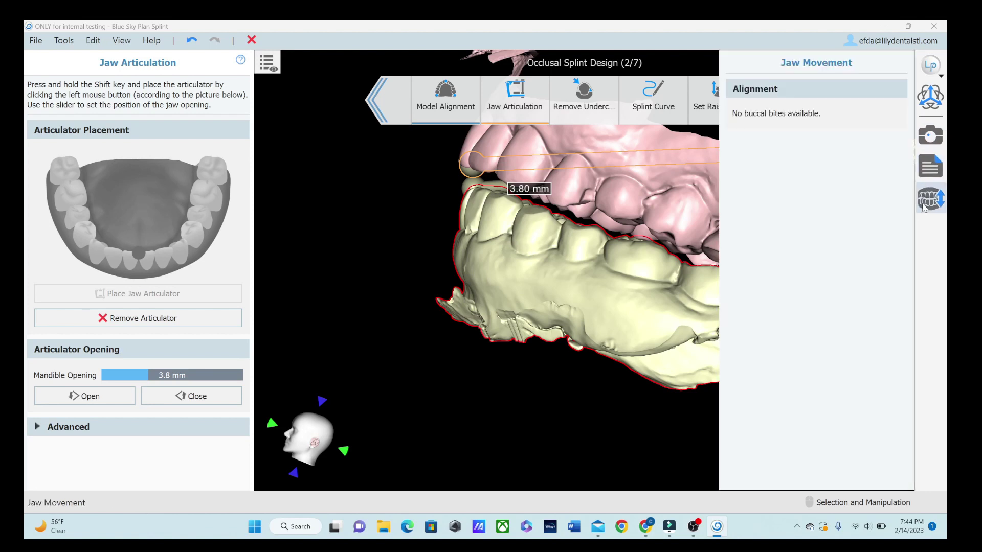
pyautogui.click(925, 202)
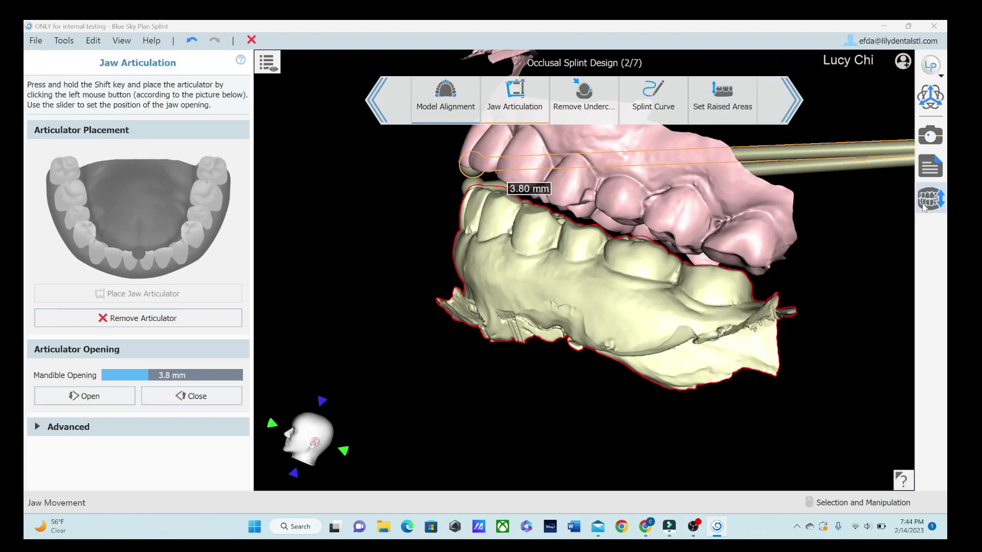
# Step: Go to Remove Undercuts and tilt the splint insertion direction steeper on the maxilla
pyautogui.click(603, 110)
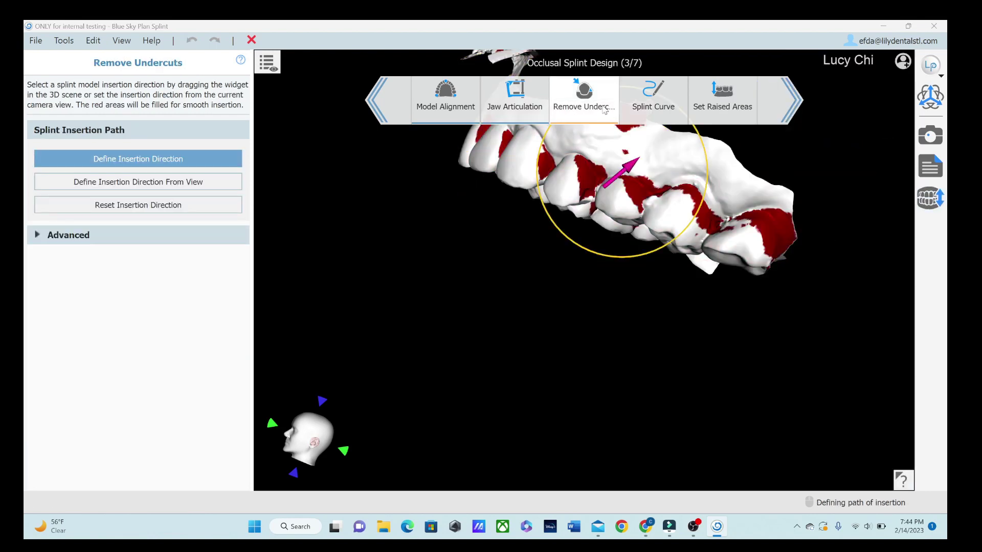
pyautogui.moveTo(571, 182); pyautogui.dragTo(574, 269, button='middle')
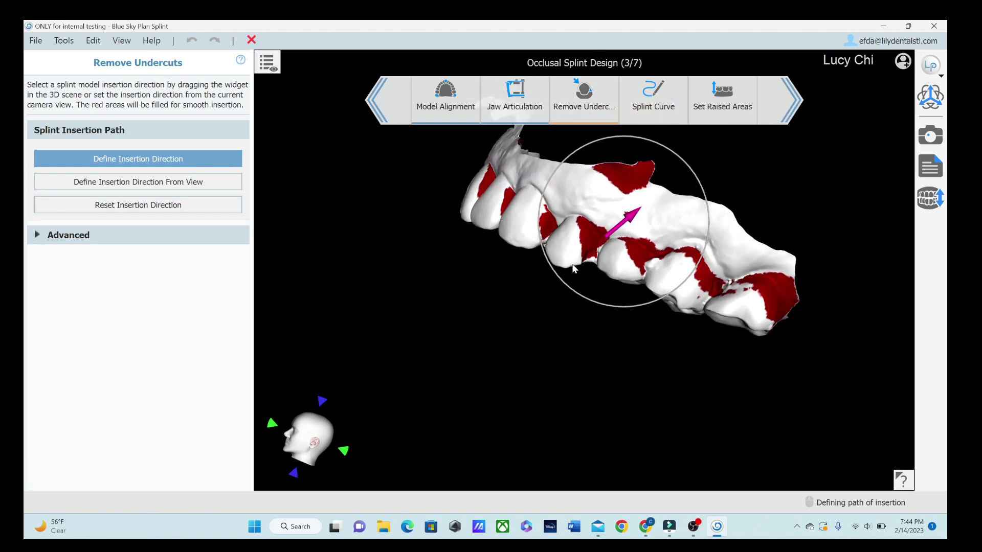
pyautogui.moveTo(539, 232); pyautogui.dragTo(549, 250)
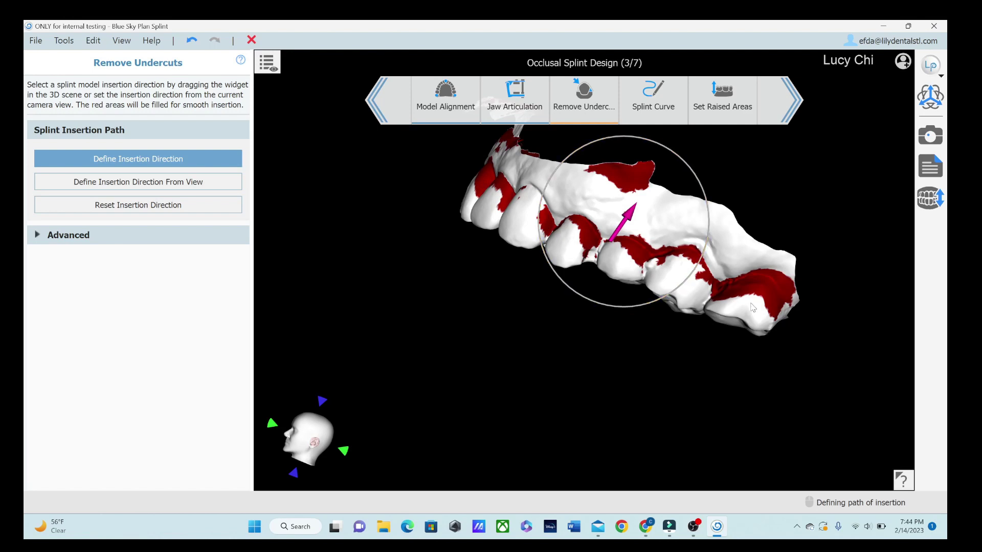
pyautogui.moveTo(778, 366); pyautogui.dragTo(430, 321)
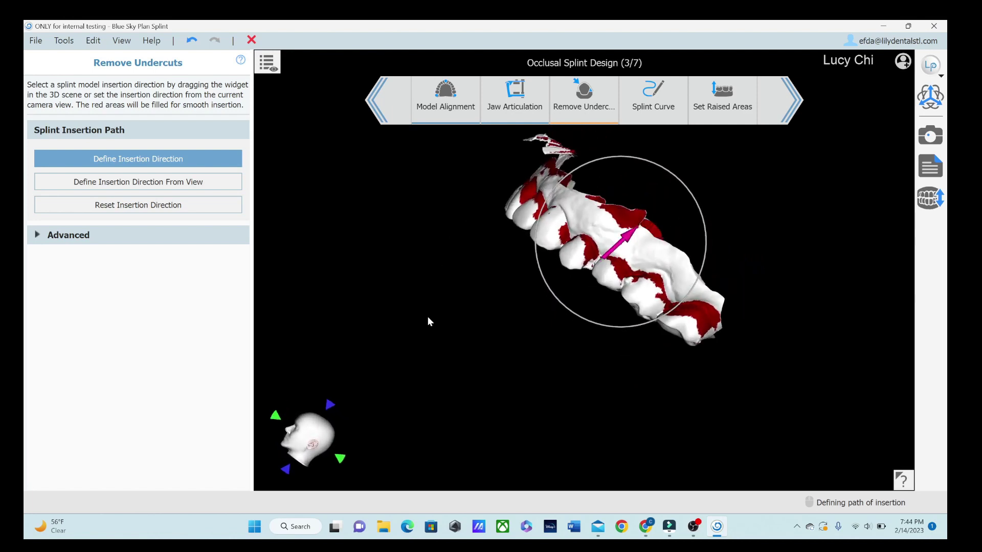
# Step: Go to the Splint Curve step (4/7) with Draw Curve enabled
pyautogui.click(652, 97)
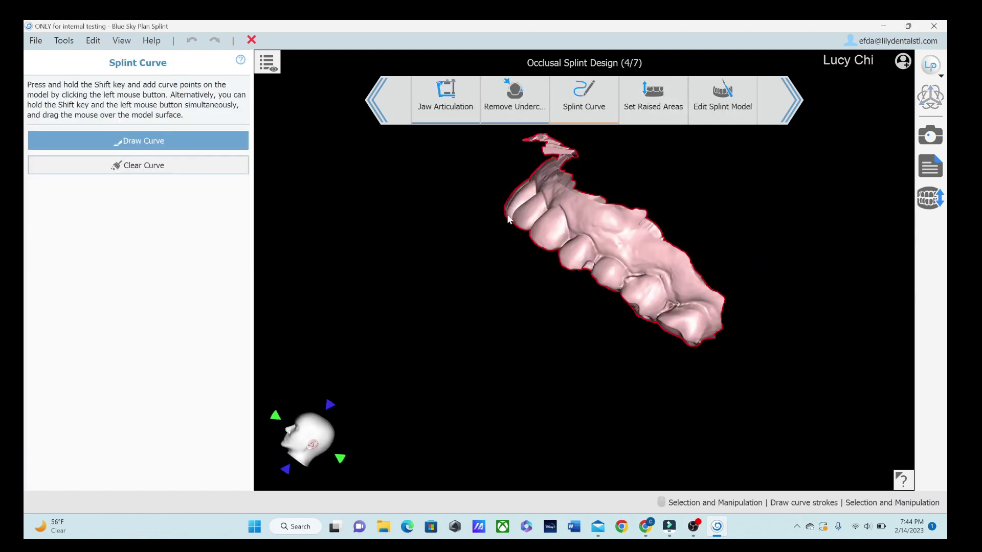
pyautogui.click(189, 138)
pyautogui.scroll(3, 442, 265)
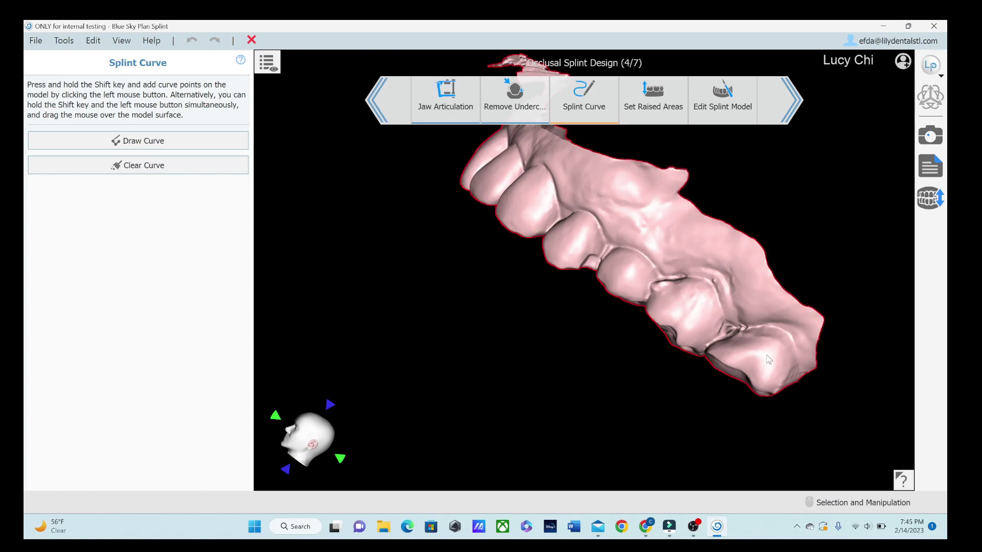
pyautogui.moveTo(769, 360); pyautogui.dragTo(750, 366, button='right')
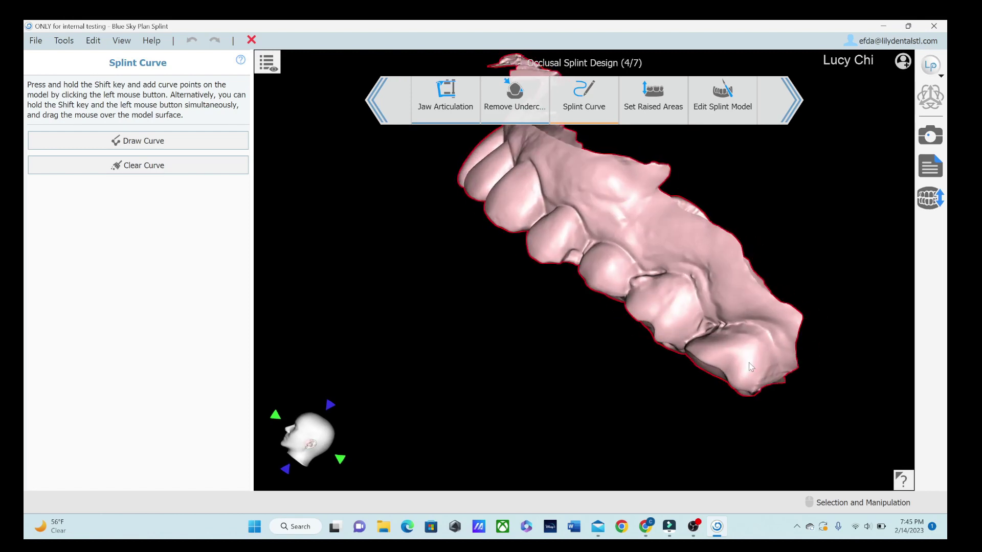
pyautogui.click(152, 145)
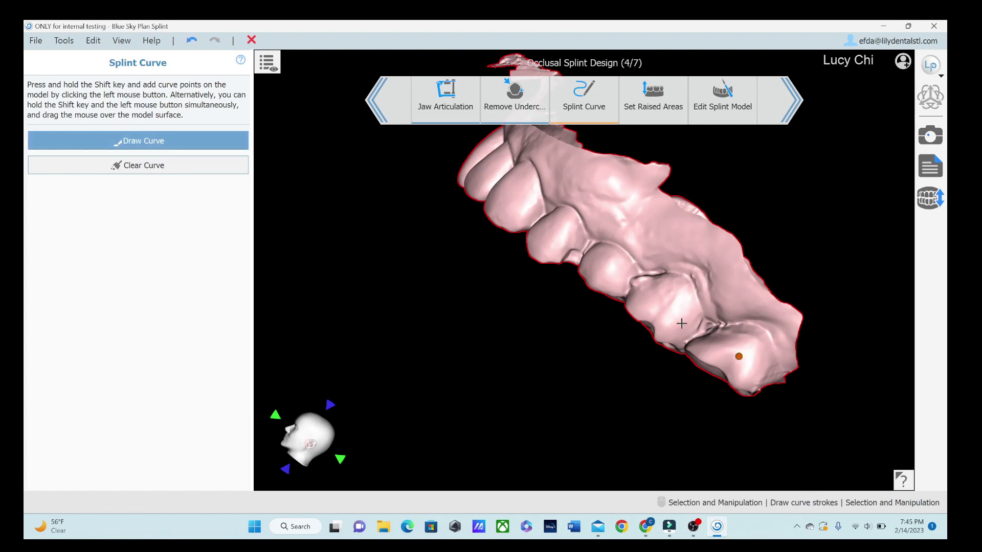
# Step: Start the splint curve on the back molar and extend it along the next teeth
pyautogui.keyDown('shift'); pyautogui.click(657, 304); pyautogui.keyUp('shift')
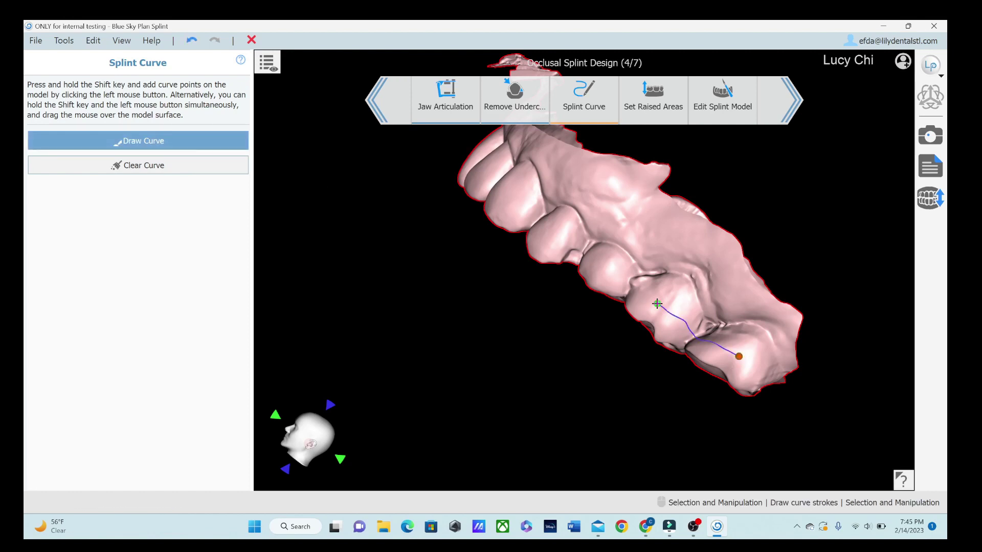
pyautogui.keyDown('shift'); pyautogui.click(604, 269); pyautogui.keyUp('shift')
pyautogui.keyDown('shift'); pyautogui.click(552, 232); pyautogui.keyUp('shift')
pyautogui.moveTo(439, 183); pyautogui.dragTo(612, 304, button='right')
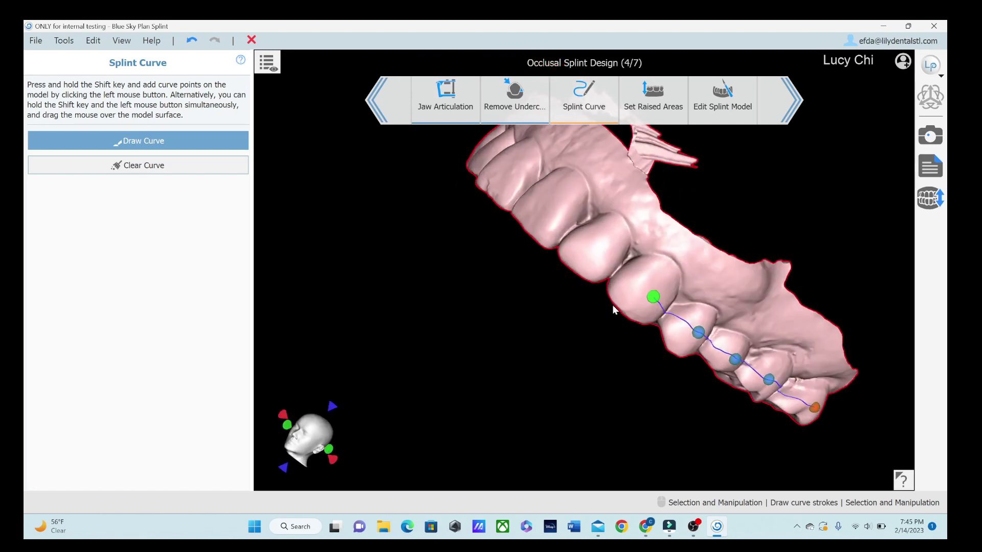
pyautogui.keyDown('shift'); pyautogui.click(592, 249); pyautogui.keyUp('shift')
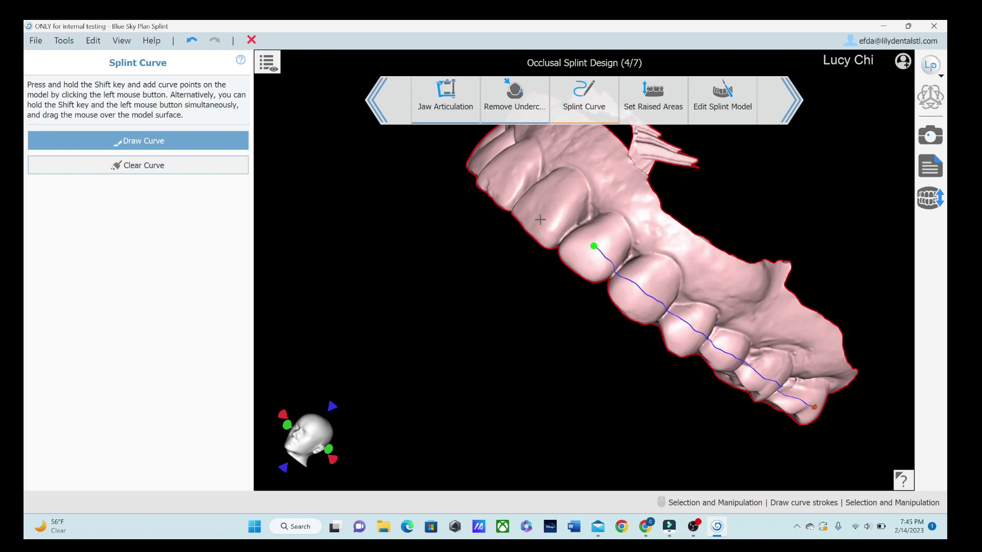
pyautogui.moveTo(470, 204); pyautogui.dragTo(588, 255, button='right')
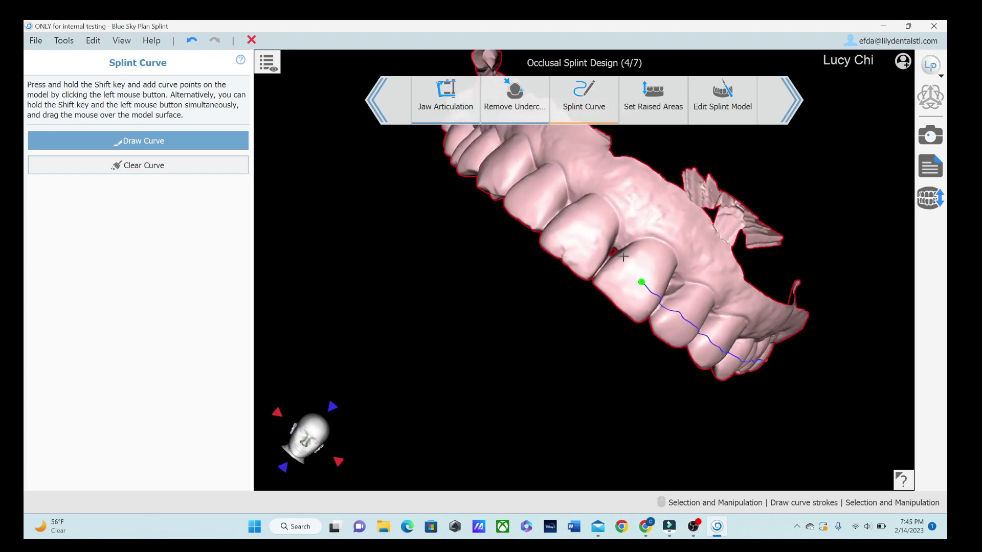
pyautogui.keyDown('shift'); pyautogui.click(577, 235); pyautogui.keyUp('shift')
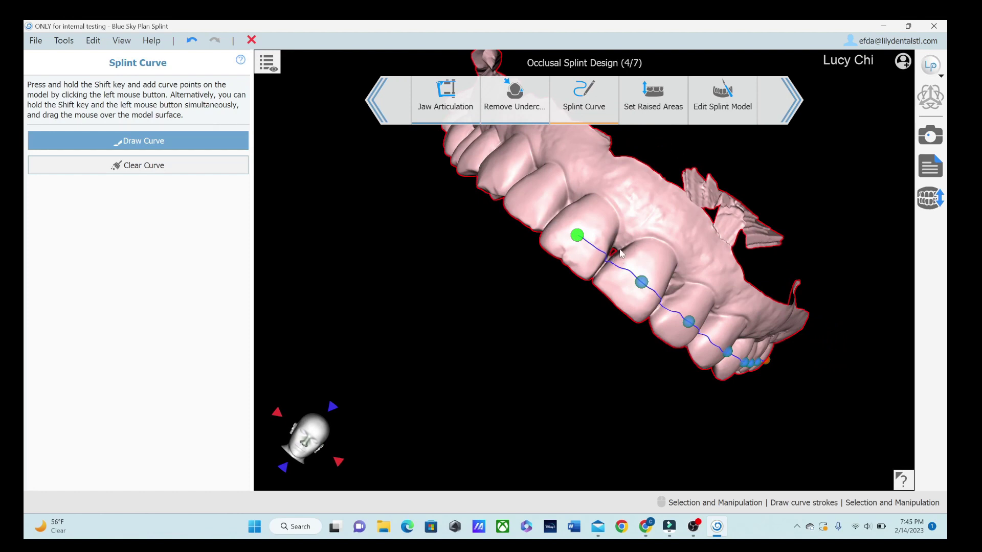
# Step: Continue the curve forward along the outer side of the teeth toward the front teeth
pyautogui.scroll(2, 596, 258)
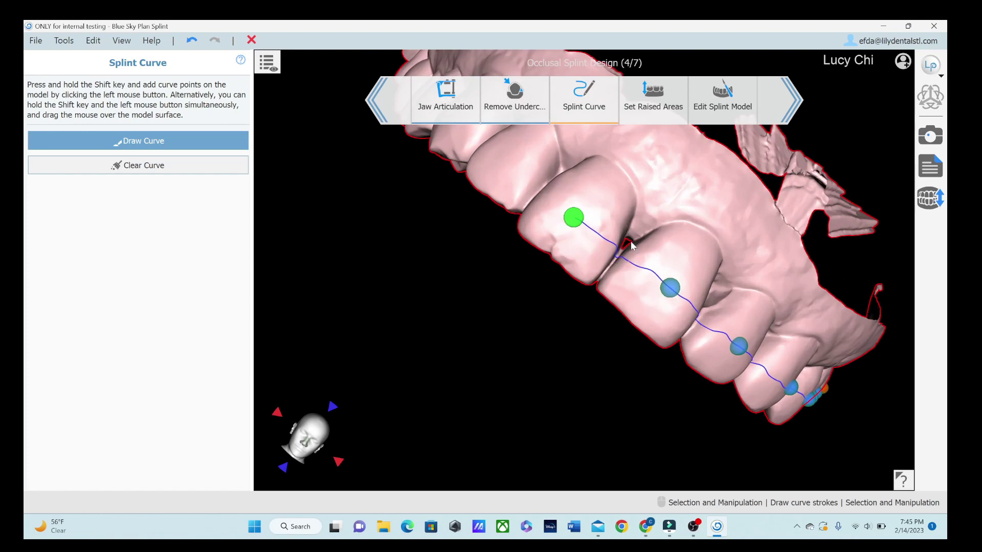
pyautogui.keyDown('shift'); pyautogui.click(503, 159); pyautogui.keyUp('shift')
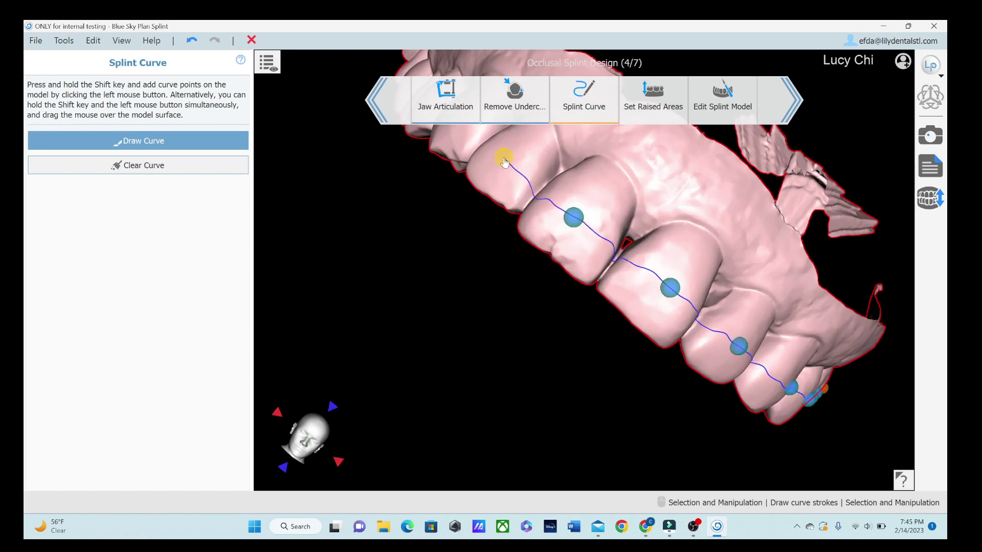
pyautogui.moveTo(504, 163); pyautogui.dragTo(550, 284, button='right')
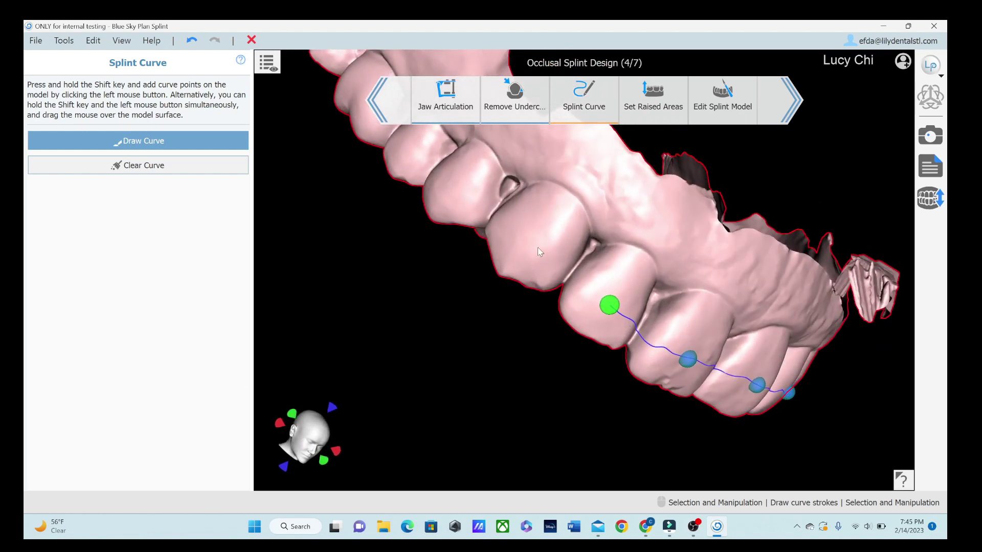
pyautogui.keyDown('shift'); pyautogui.click(526, 235); pyautogui.keyUp('shift')
pyautogui.moveTo(526, 235); pyautogui.dragTo(505, 329, button='right')
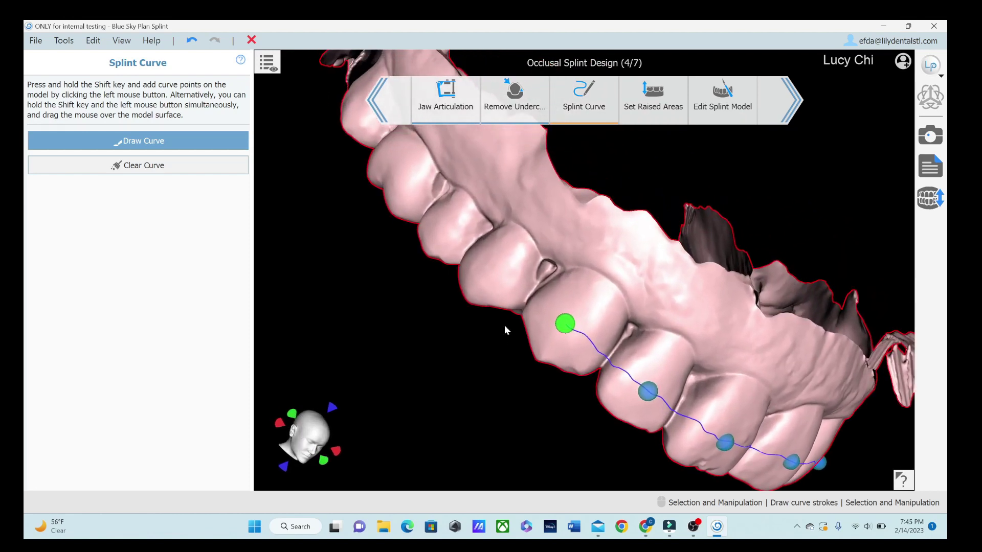
pyautogui.keyDown('shift'); pyautogui.click(490, 261); pyautogui.keyUp('shift')
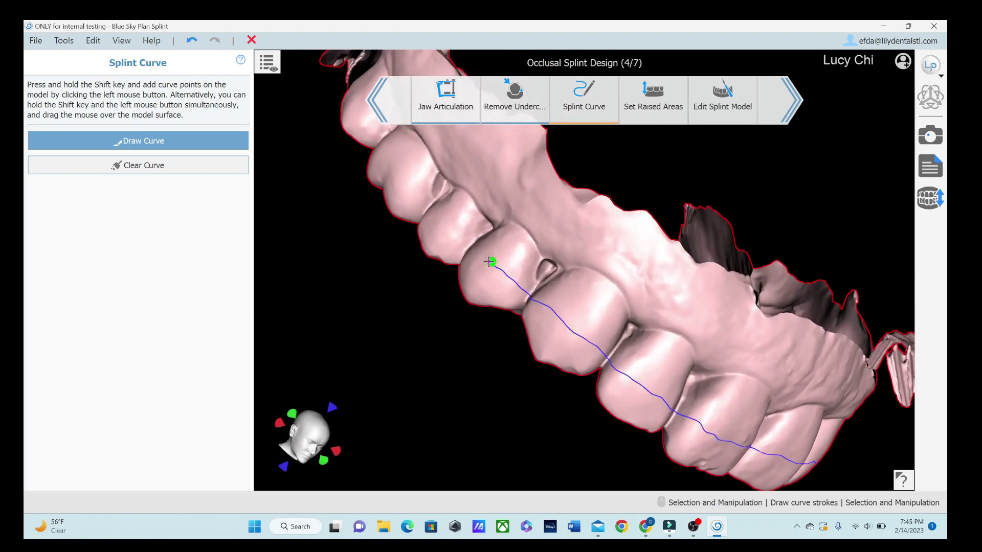
pyautogui.keyDown('shift'); pyautogui.click(446, 221); pyautogui.keyUp('shift')
pyautogui.keyDown('shift'); pyautogui.click(408, 172); pyautogui.keyUp('shift')
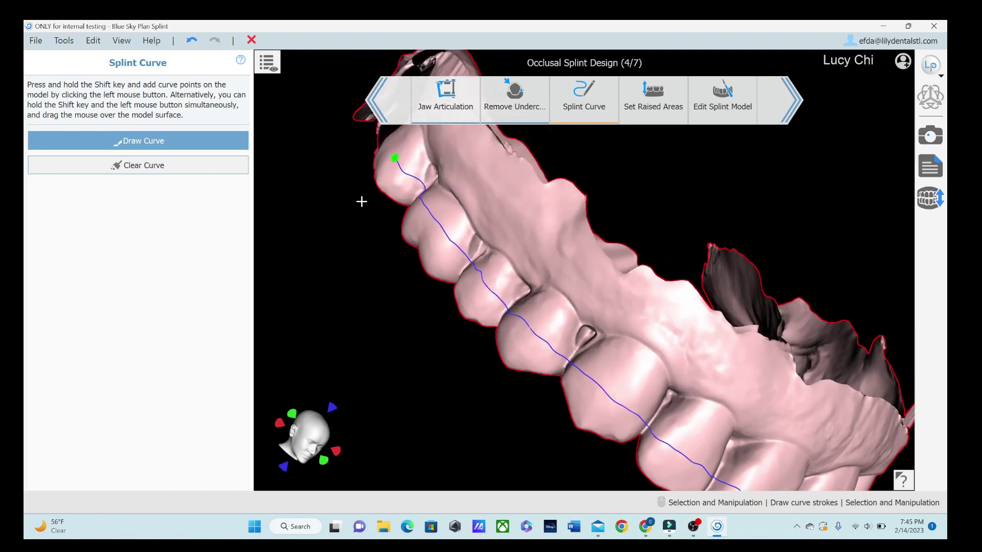
pyautogui.scroll(-3, 602, 251)
pyautogui.moveTo(601, 251); pyautogui.dragTo(771, 227)
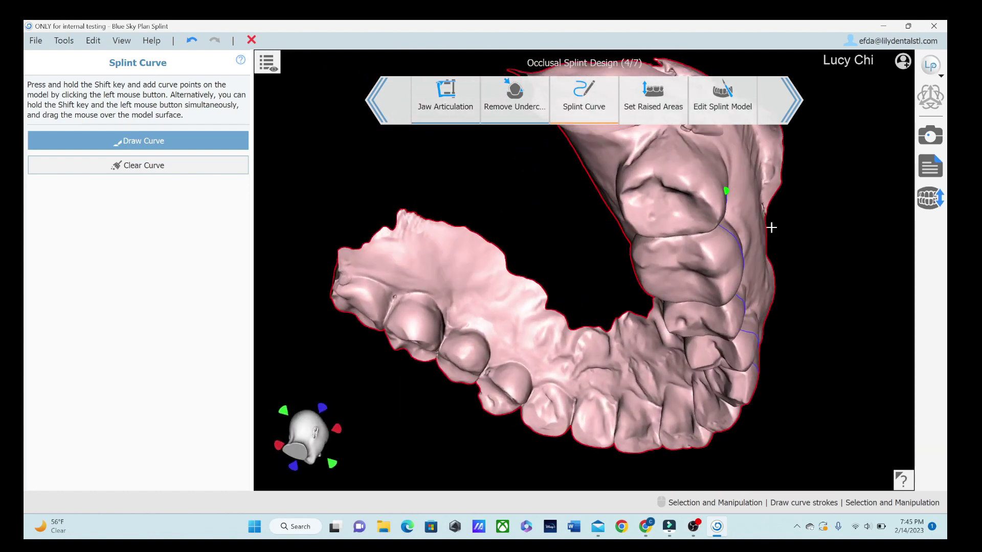
# Step: Extend the curve along the molars and across the front teeth
pyautogui.keyDown('shift'); pyautogui.click(647, 145); pyautogui.keyUp('shift')
pyautogui.moveTo(529, 185); pyautogui.dragTo(723, 219)
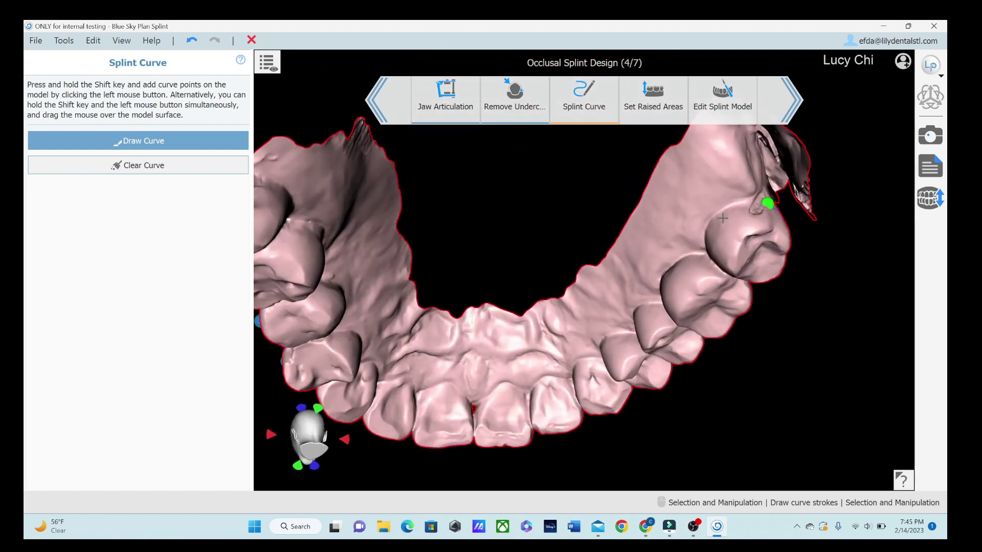
pyautogui.keyDown('shift'); pyautogui.click(730, 227); pyautogui.keyUp('shift')
pyautogui.keyDown('shift'); pyautogui.click(681, 282); pyautogui.keyUp('shift')
pyautogui.keyDown('shift'); pyautogui.click(641, 318); pyautogui.keyUp('shift')
pyautogui.keyDown('shift'); pyautogui.click(615, 347); pyautogui.keyUp('shift')
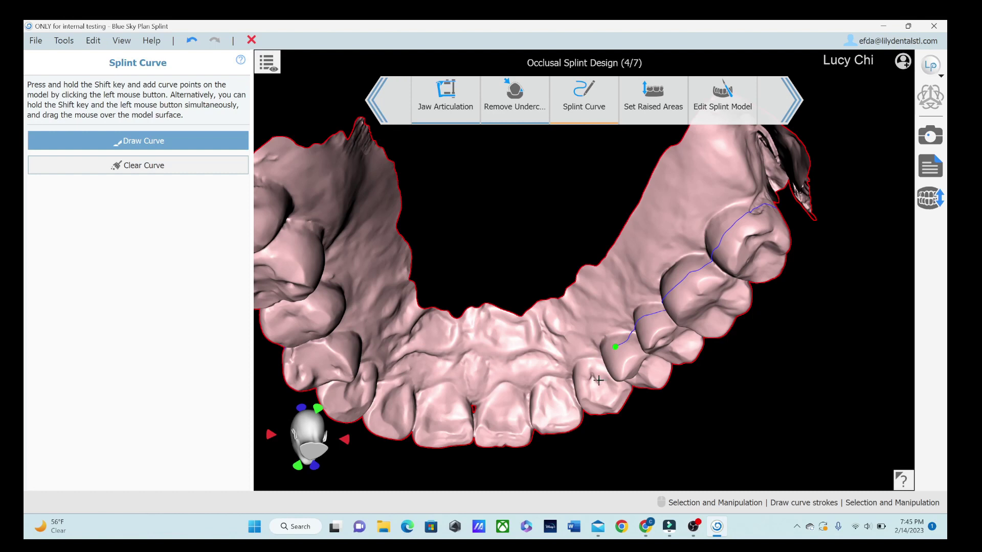
pyautogui.keyDown('shift'); pyautogui.click(555, 399); pyautogui.keyUp('shift')
pyautogui.keyDown('shift'); pyautogui.click(506, 407); pyautogui.keyUp('shift')
pyautogui.keyDown('shift'); pyautogui.click(449, 410); pyautogui.keyUp('shift')
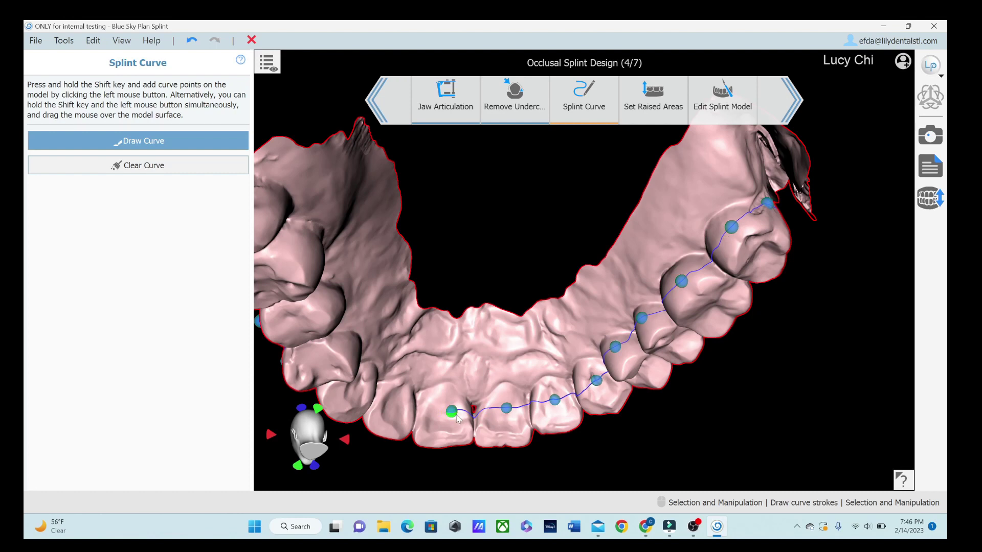
# Step: Carry the curve around the arch, remove the stray start point, and close the loop
pyautogui.keyDown('shift'); pyautogui.click(395, 404); pyautogui.keyUp('shift')
pyautogui.keyDown('shift'); pyautogui.click(355, 386); pyautogui.keyUp('shift')
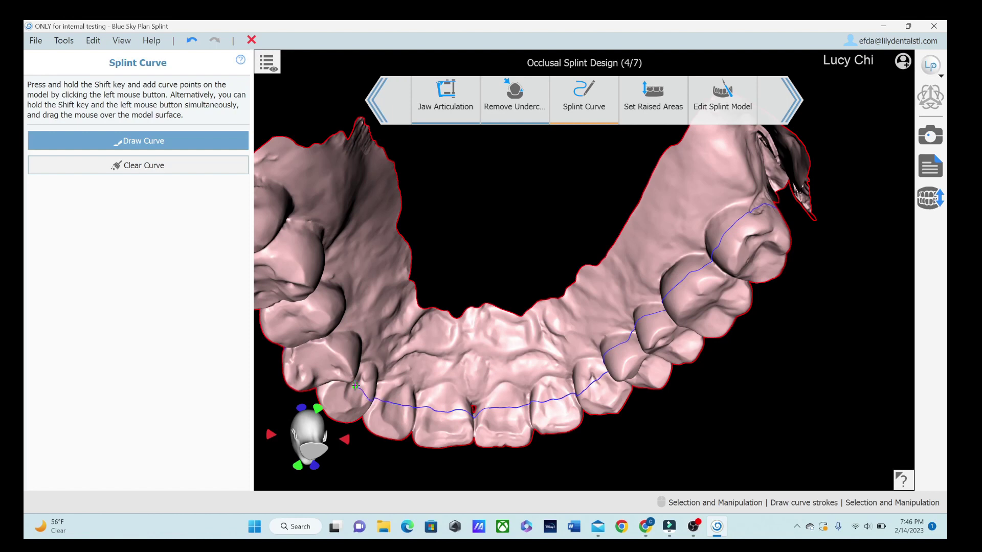
pyautogui.keyDown('shift'); pyautogui.click(344, 299); pyautogui.keyUp('shift')
pyautogui.keyDown('shift'); pyautogui.click(279, 195); pyautogui.keyUp('shift')
pyautogui.moveTo(281, 194); pyautogui.dragTo(363, 265, button='right')
pyautogui.moveTo(293, 252); pyautogui.dragTo(481, 282, button='right')
pyautogui.click(514, 261)
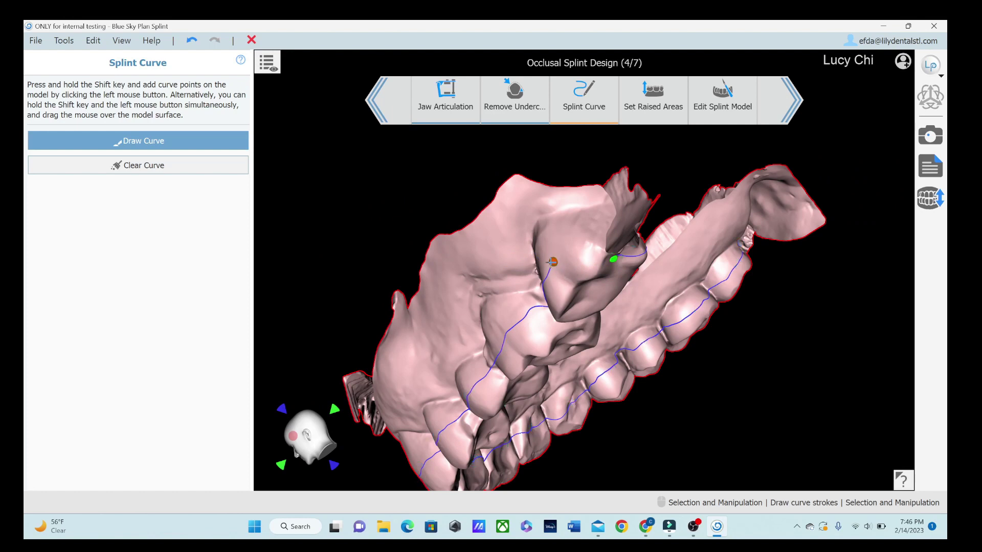
pyautogui.click(552, 261)
# Step: Move two curve points up onto the tooth cusps from a side view
pyautogui.moveTo(733, 386); pyautogui.dragTo(613, 349)
pyautogui.moveTo(536, 309); pyautogui.dragTo(618, 155)
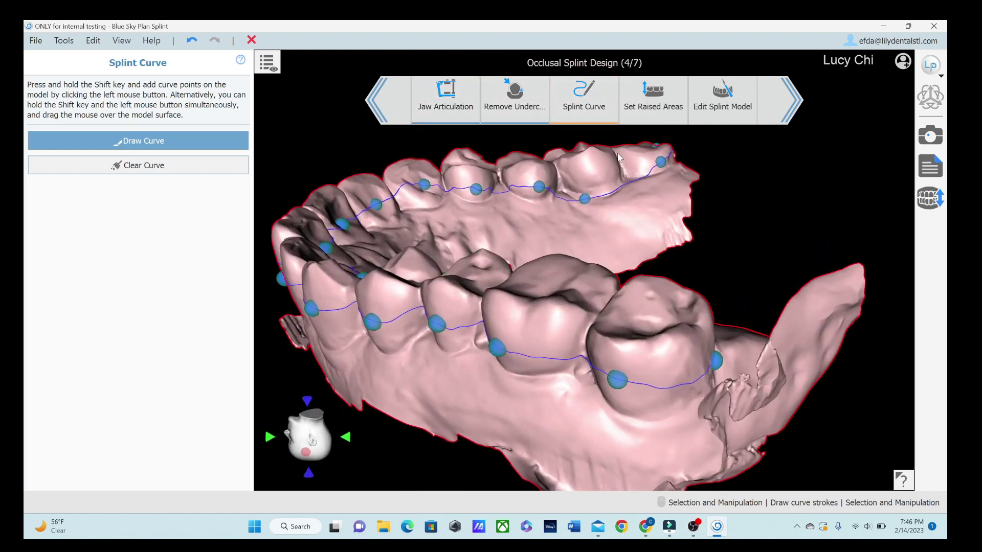
pyautogui.moveTo(579, 201); pyautogui.dragTo(582, 178)
pyautogui.moveTo(480, 189); pyautogui.dragTo(531, 185)
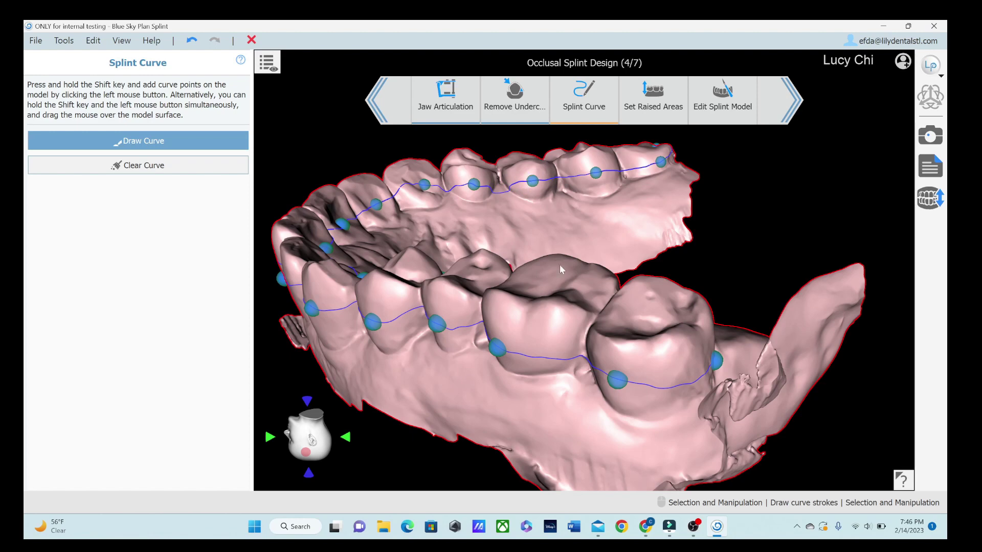
# Step: Reposition curve points on the front teeth and delete one unneeded point
pyautogui.moveTo(559, 265); pyautogui.dragTo(518, 368)
pyautogui.moveTo(451, 272); pyautogui.dragTo(602, 234)
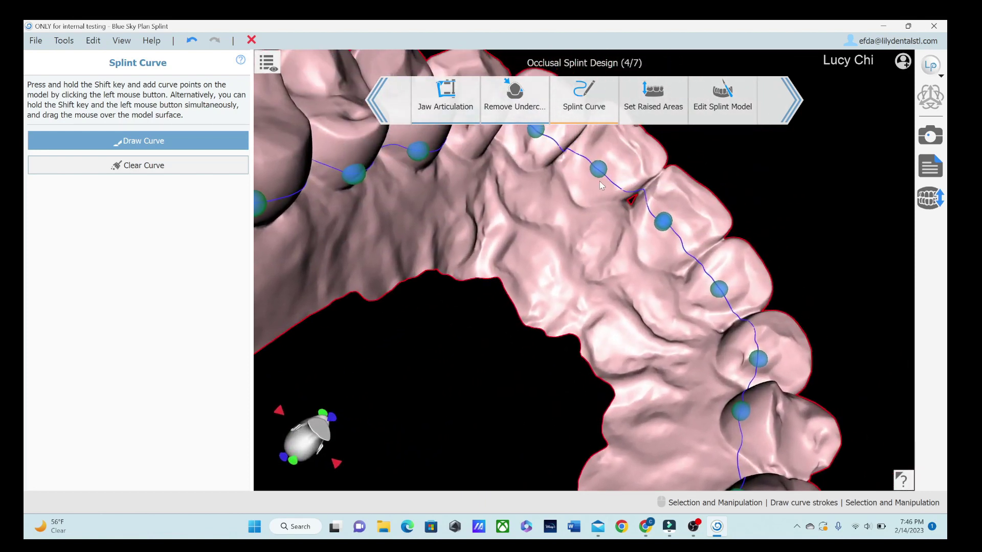
pyautogui.moveTo(599, 169); pyautogui.dragTo(620, 171)
pyautogui.moveTo(664, 220); pyautogui.dragTo(661, 221)
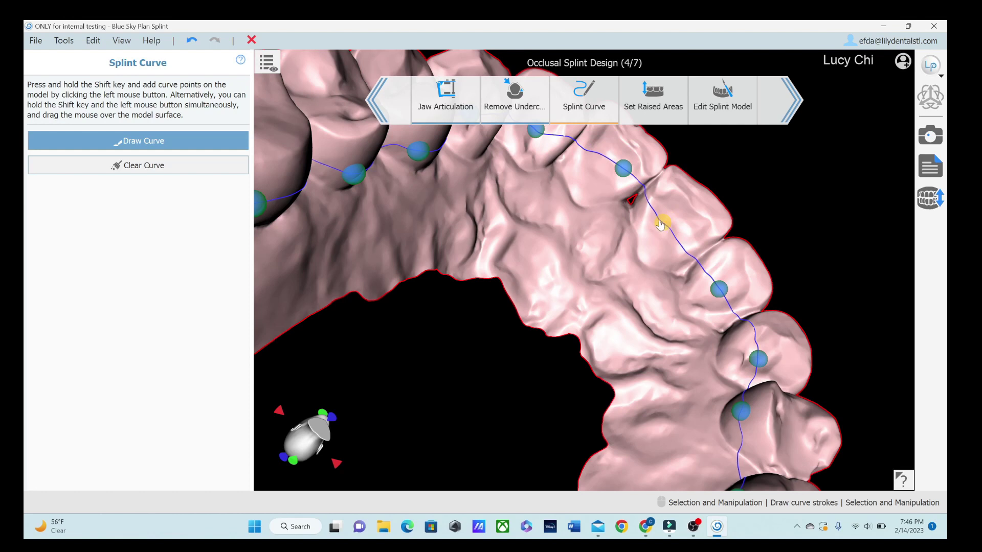
pyautogui.rightClick(661, 222)
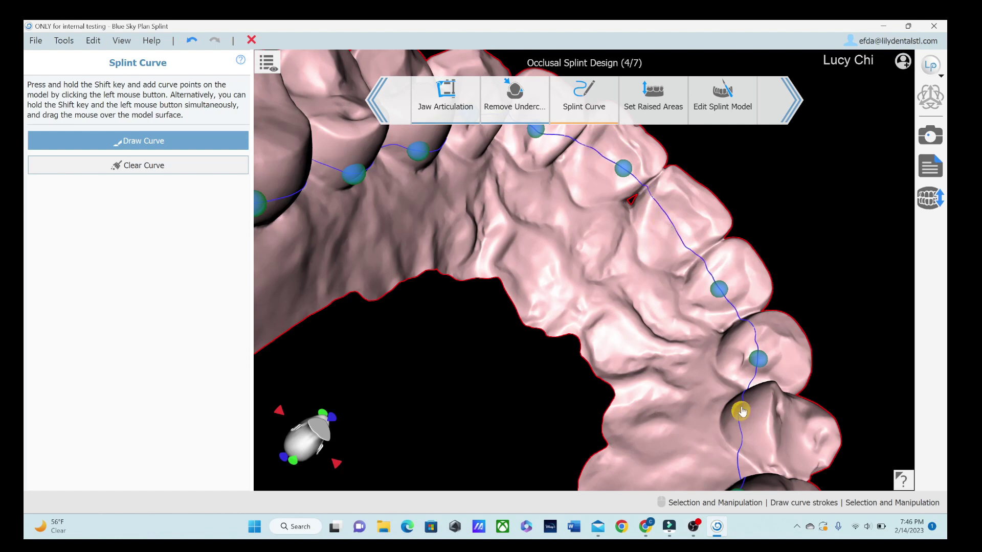
pyautogui.scroll(-3, 349, 275)
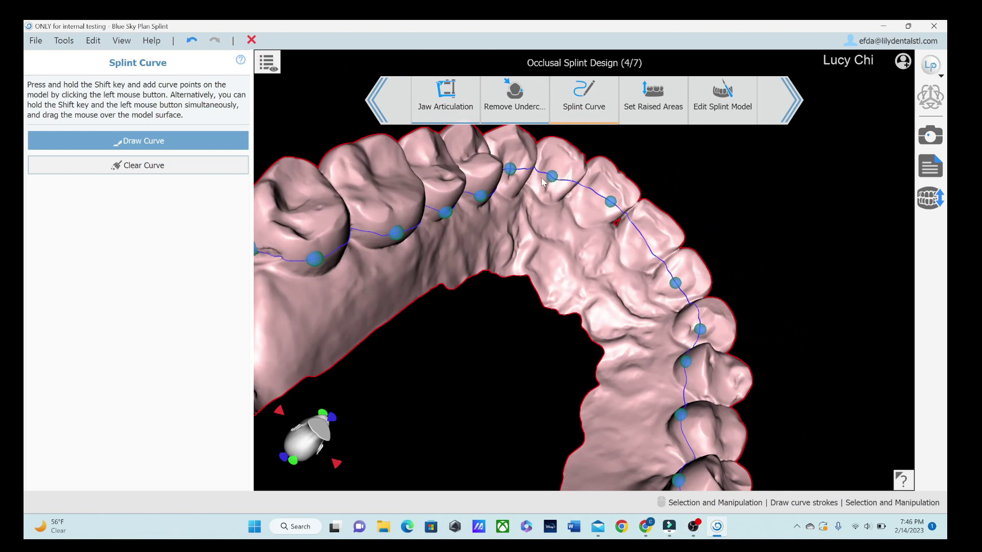
# Step: Advance to Set Raised Areas (5/7) and orbit the upper arch to inspect the curve
pyautogui.click(634, 97)
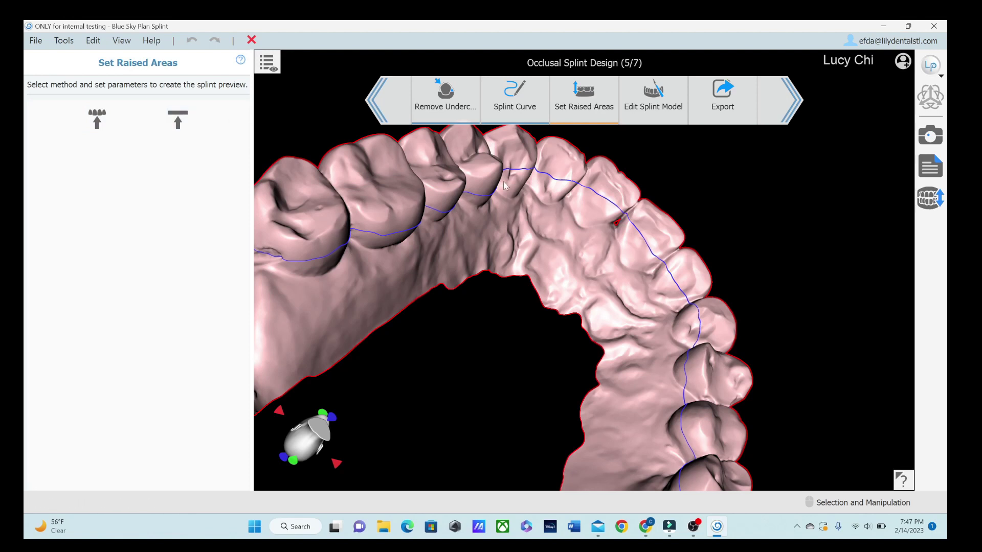
pyautogui.moveTo(617, 164); pyautogui.dragTo(389, 25, button='right')
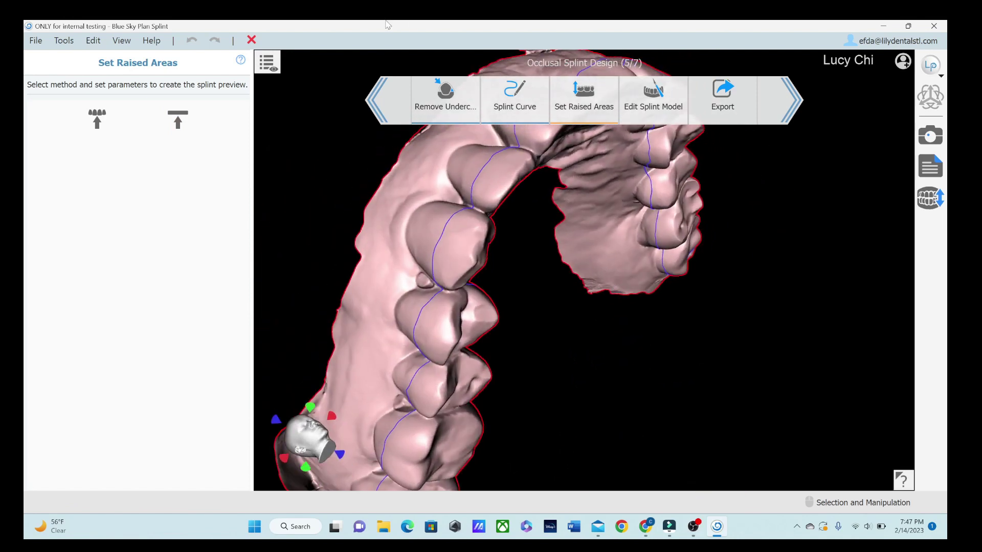
pyautogui.moveTo(386, 175); pyautogui.dragTo(721, 293, button='right')
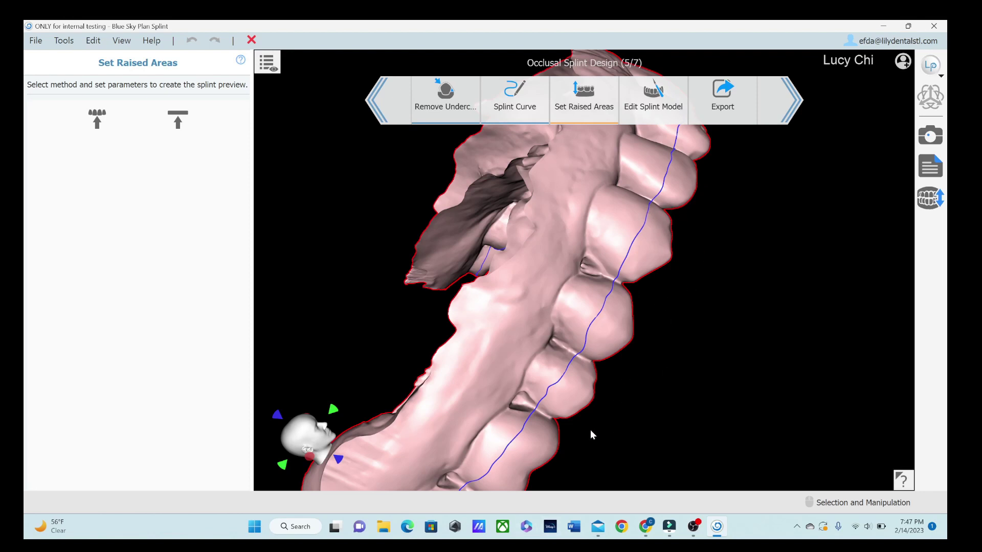
pyautogui.moveTo(696, 395); pyautogui.dragTo(501, 429, button='right')
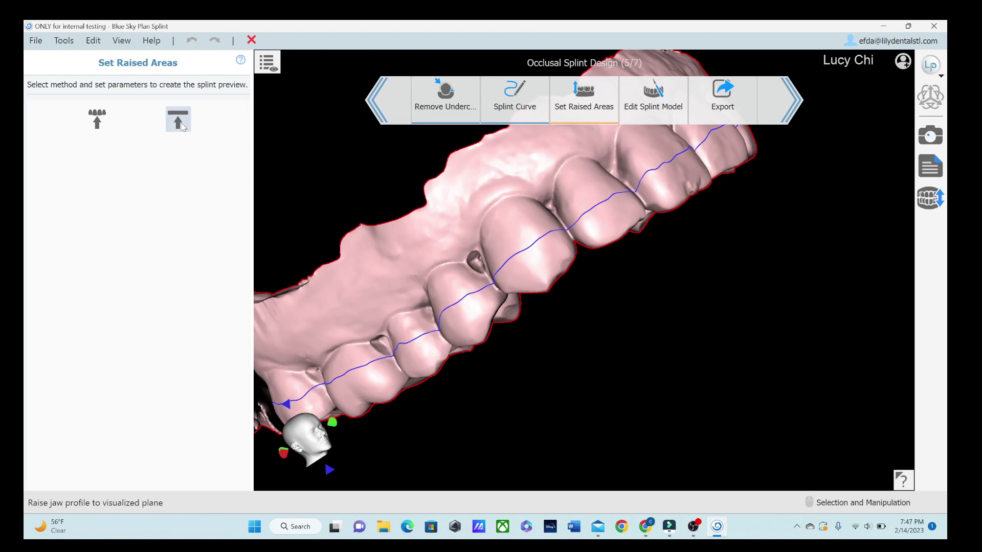
# Step: Raise the splint to the antagonist cusp tips with a 1.03 mm minimal thickness and inspect the preview
pyautogui.click(98, 119)
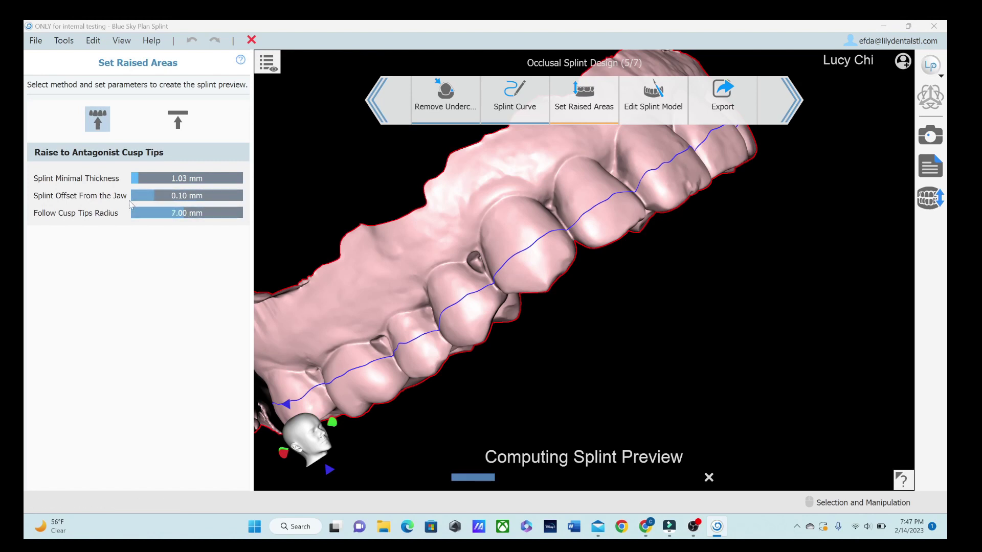
pyautogui.moveTo(185, 178); pyautogui.dragTo(187, 178)
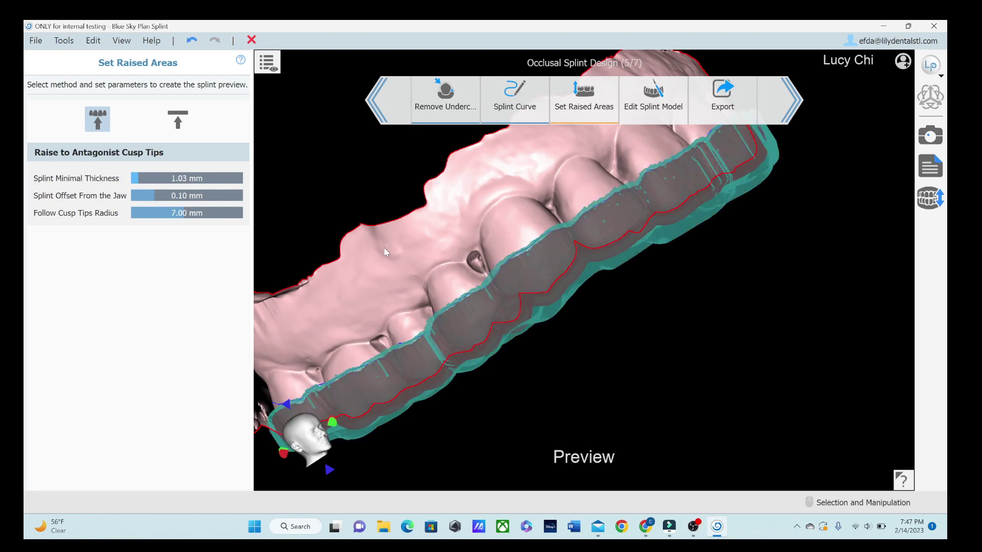
pyautogui.moveTo(754, 253); pyautogui.dragTo(841, 379, button='right')
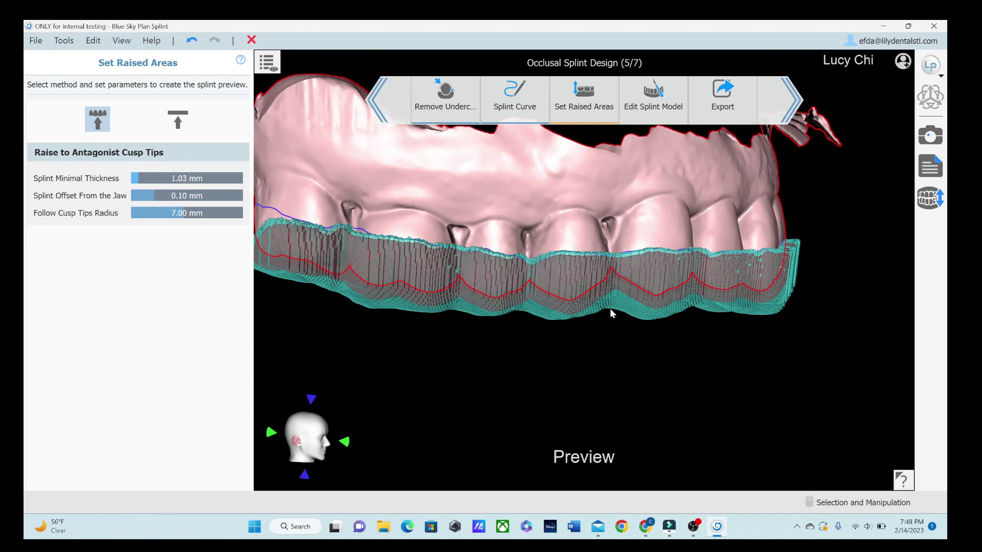
pyautogui.moveTo(674, 309); pyautogui.dragTo(389, 282, button='right')
pyautogui.moveTo(655, 305); pyautogui.dragTo(572, 245, button='right')
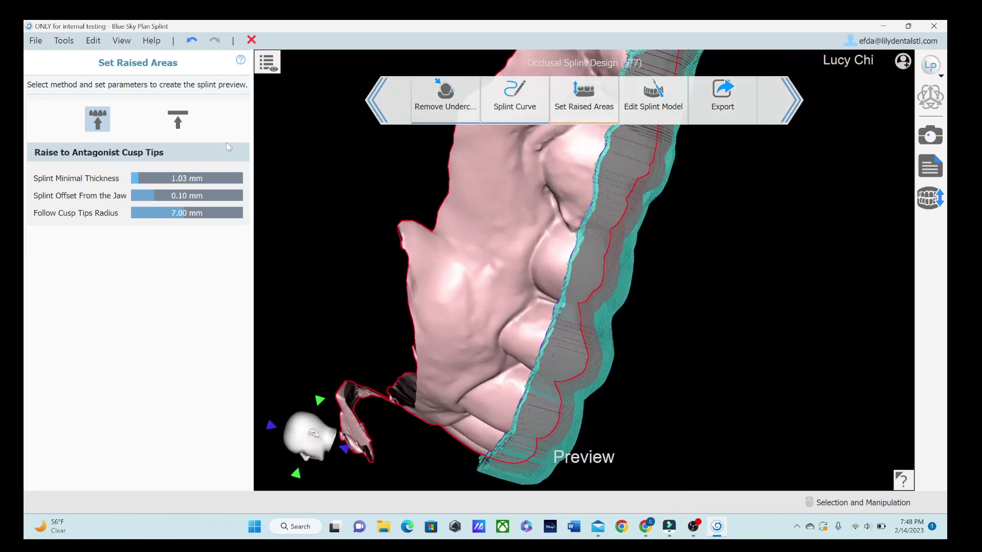
# Step: Switch the splint to Raise to Plane and drag the plane down toward the upper teeth
pyautogui.click(177, 119)
pyautogui.moveTo(800, 276); pyautogui.dragTo(638, 223, button='right')
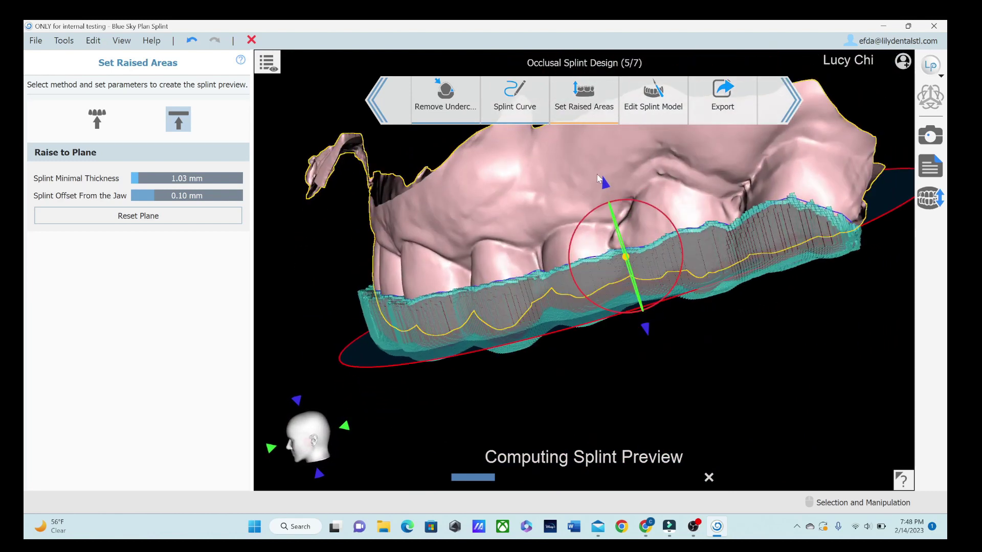
pyautogui.moveTo(604, 184); pyautogui.dragTo(609, 166, button='right')
pyautogui.moveTo(609, 166); pyautogui.dragTo(608, 215)
pyautogui.moveTo(336, 374); pyautogui.dragTo(338, 256, button='right')
# Step: Make the LowerJaw model visible and move the splint plane up to 1.05 mm
pyautogui.click(267, 61)
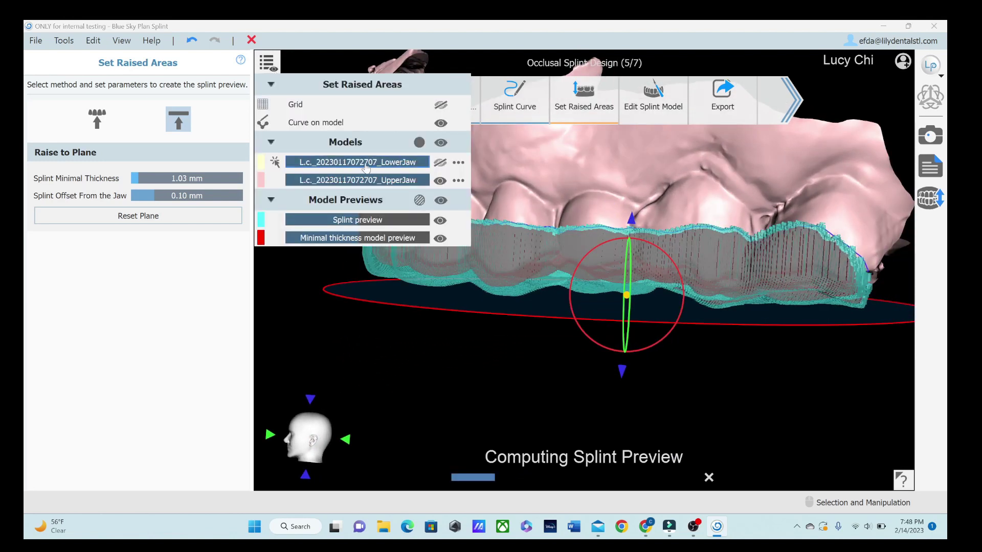
pyautogui.click(440, 162)
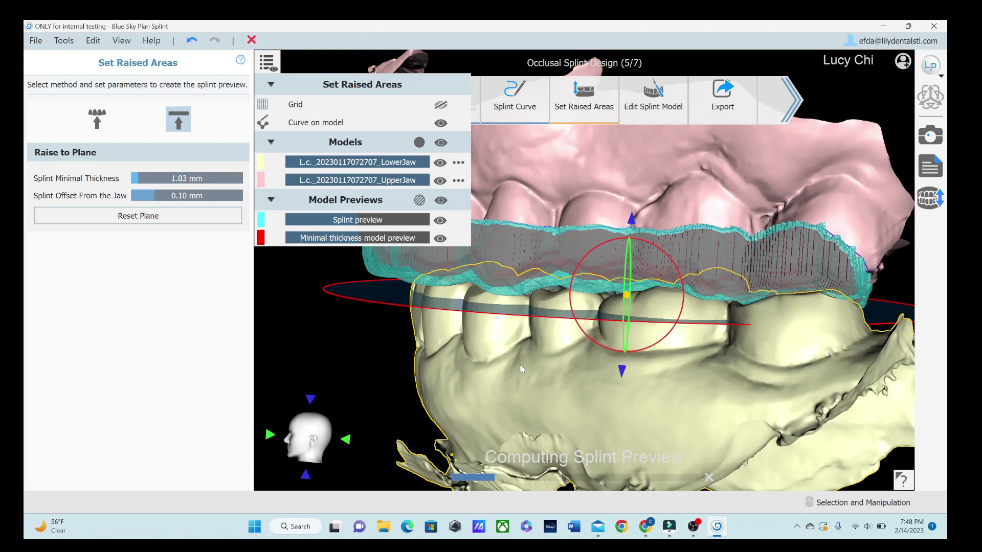
pyautogui.moveTo(575, 352); pyautogui.dragTo(603, 350, button='right')
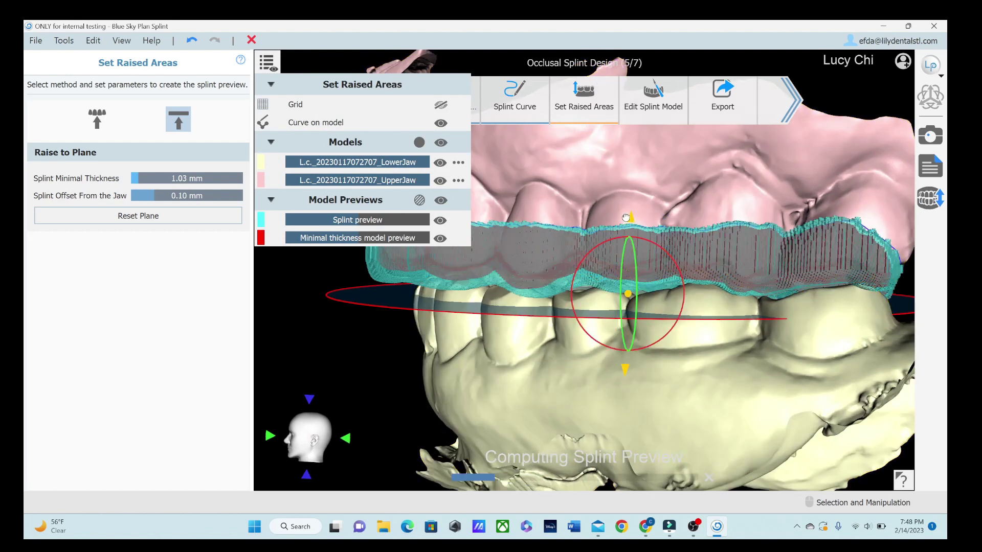
pyautogui.moveTo(630, 217); pyautogui.dragTo(628, 209)
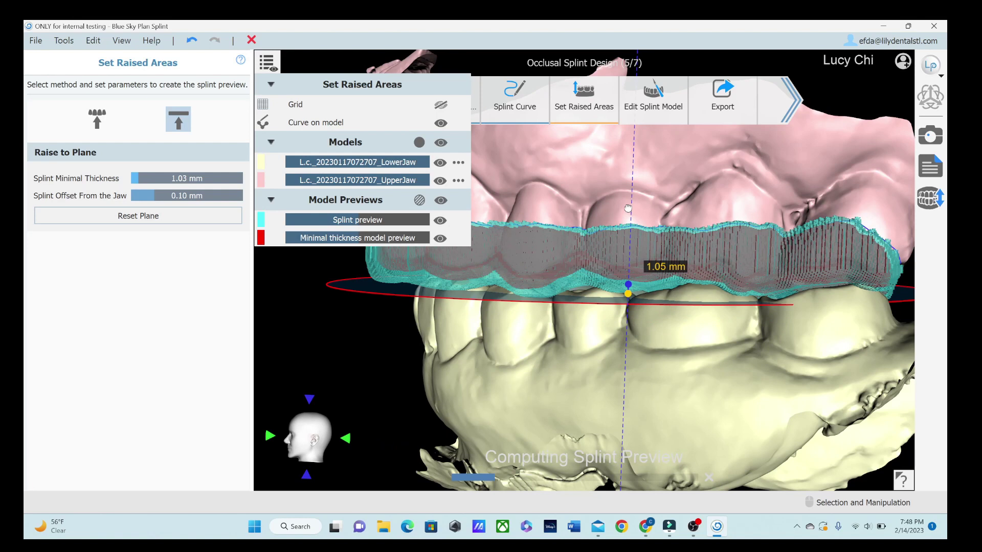
# Step: Tilt the splint plane about 2.42° and orbit the jaws to check the bite
pyautogui.moveTo(682, 278); pyautogui.dragTo(682, 280)
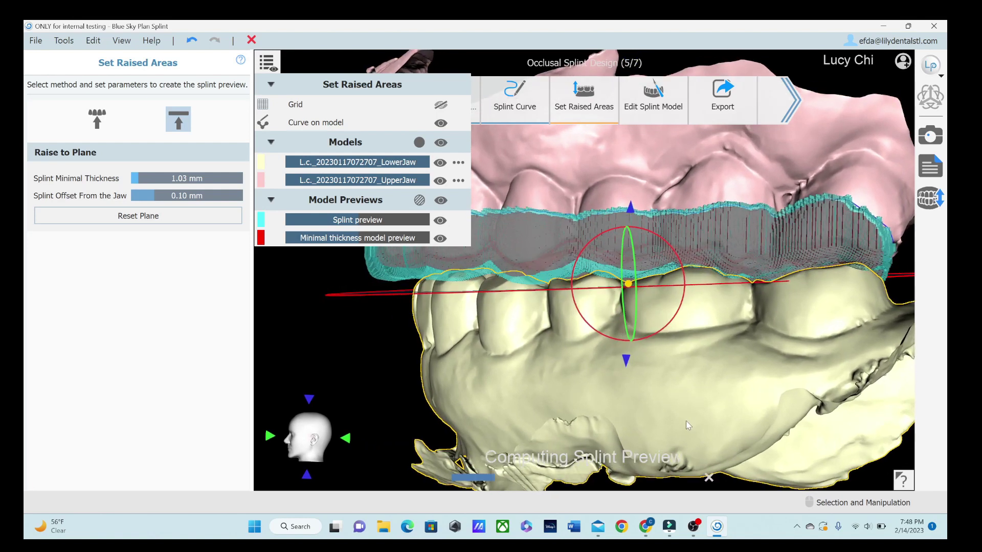
pyautogui.moveTo(688, 425); pyautogui.dragTo(689, 436, button='right')
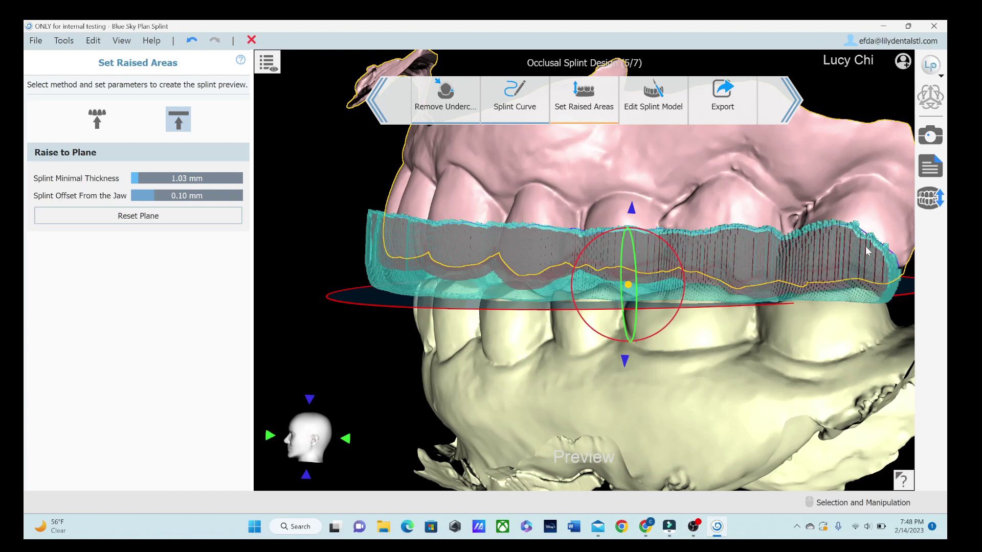
pyautogui.moveTo(404, 322); pyautogui.dragTo(609, 320)
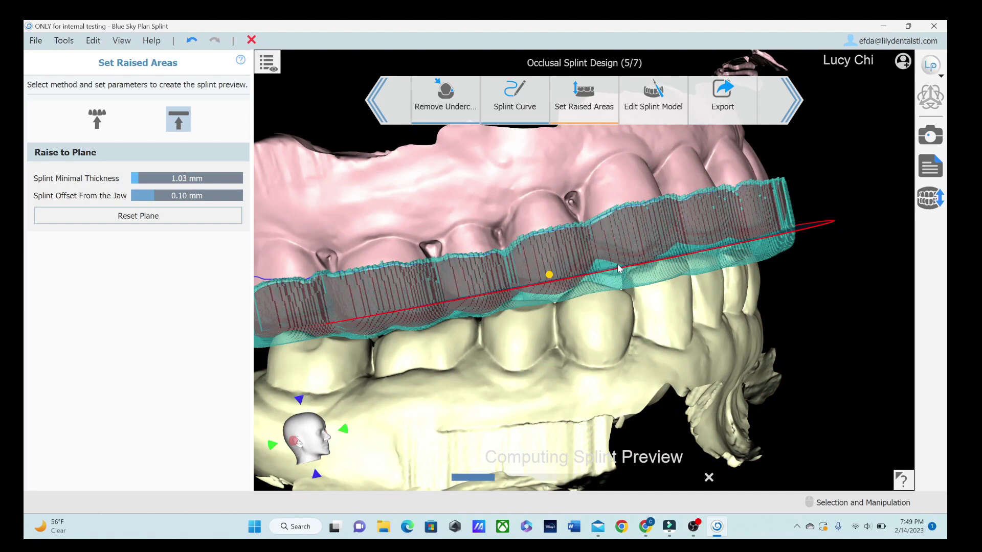
pyautogui.moveTo(796, 271); pyautogui.dragTo(390, 325)
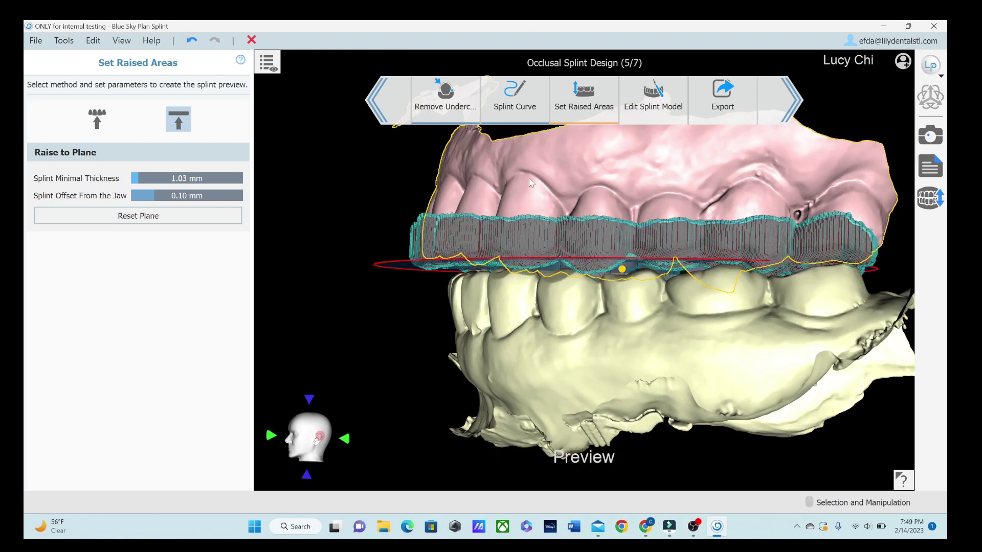
pyautogui.moveTo(542, 204); pyautogui.dragTo(559, 230)
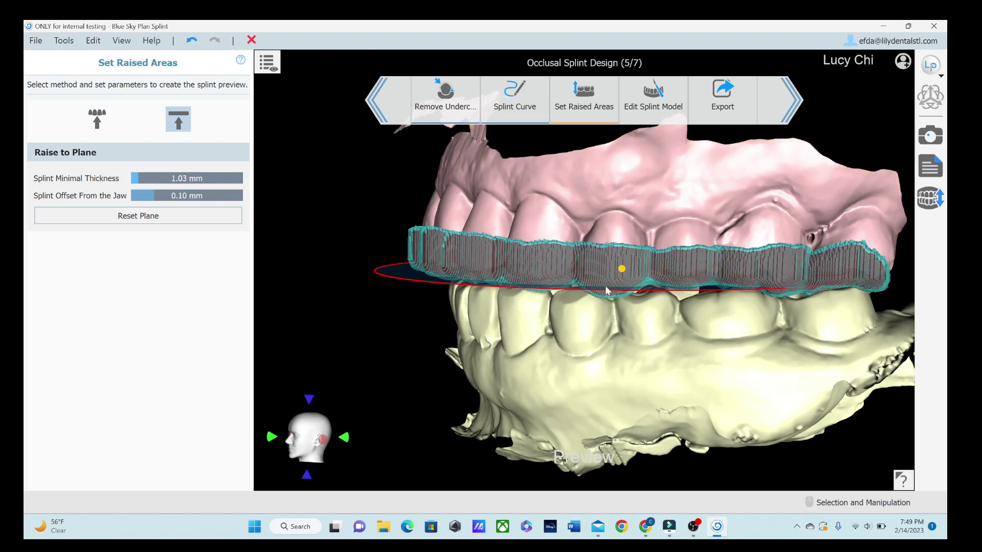
pyautogui.moveTo(605, 287); pyautogui.dragTo(910, 200)
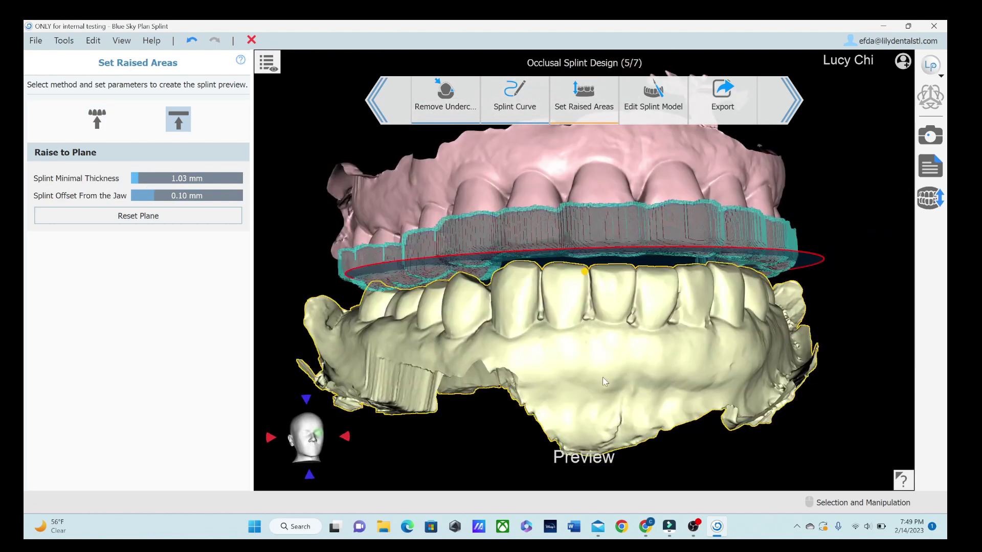
pyautogui.moveTo(603, 376); pyautogui.dragTo(753, 387)
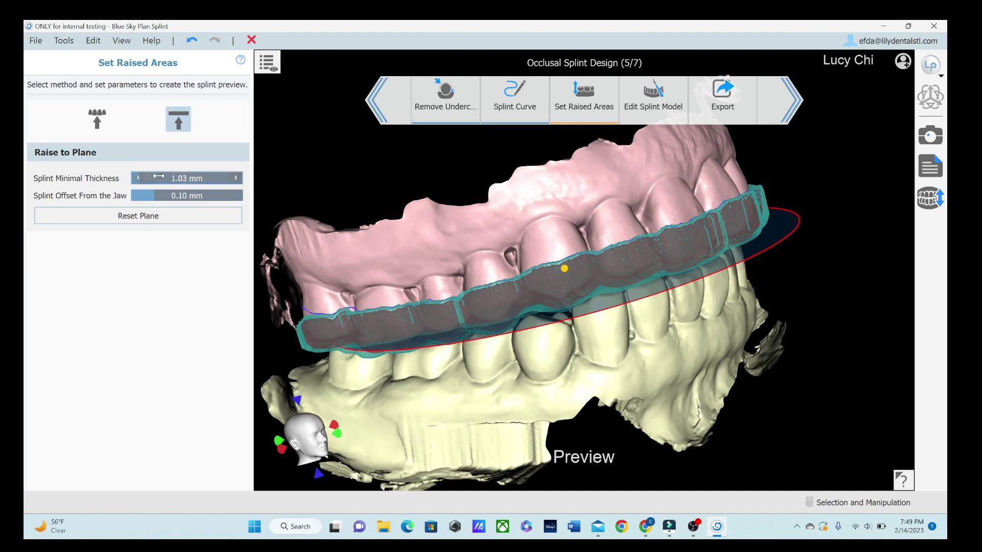
# Step: Reset the splint plane to its default position and show the models and previews list
pyautogui.click(136, 216)
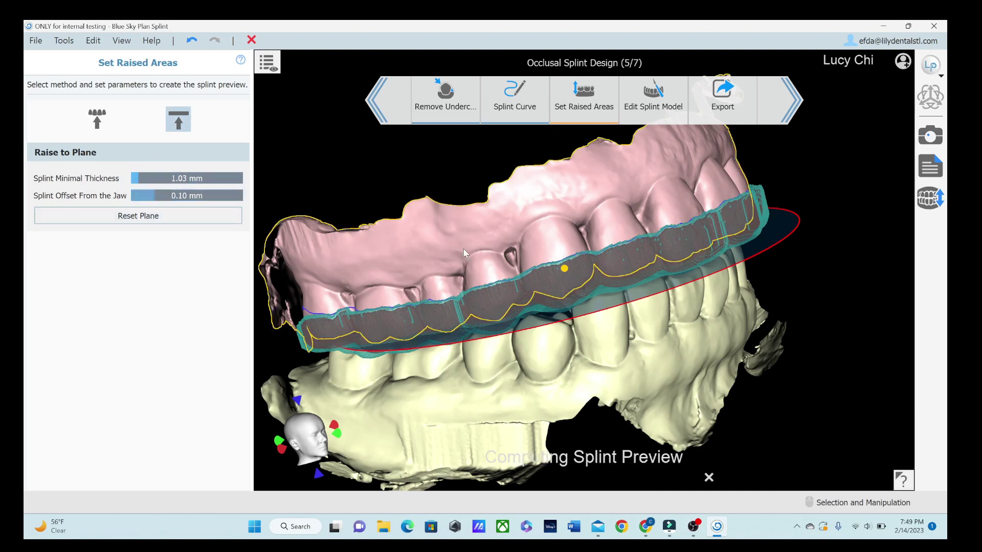
pyautogui.scroll(-2, 645, 296)
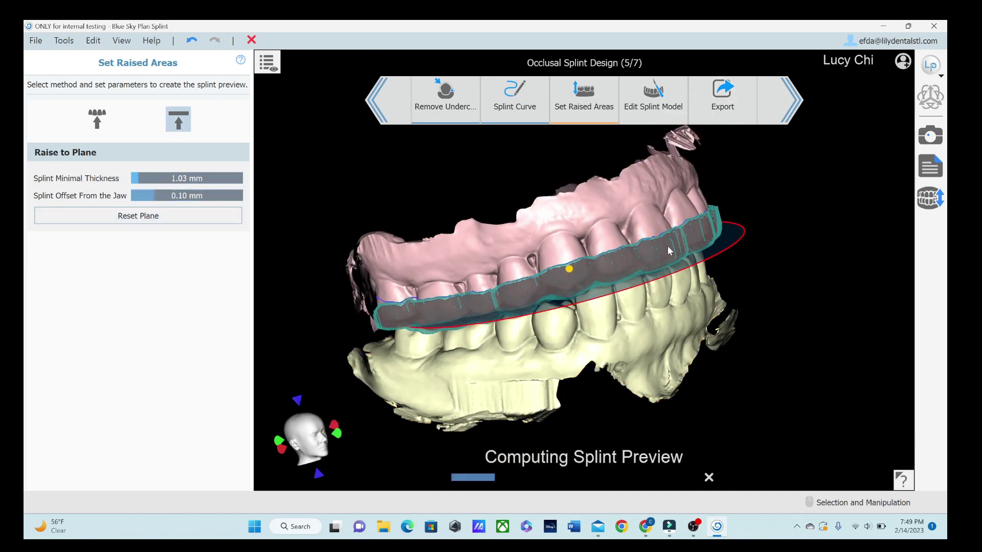
pyautogui.click(263, 66)
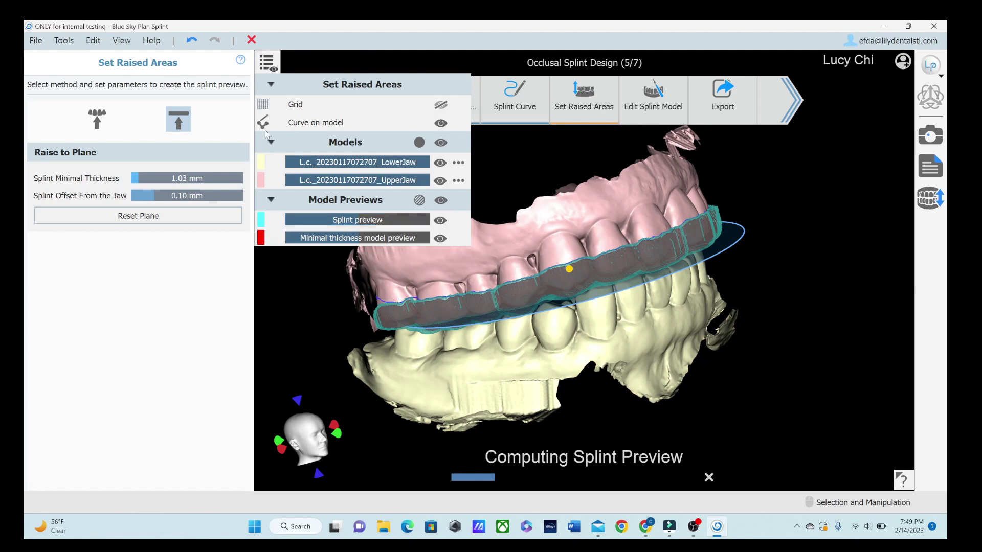
pyautogui.click(440, 124)
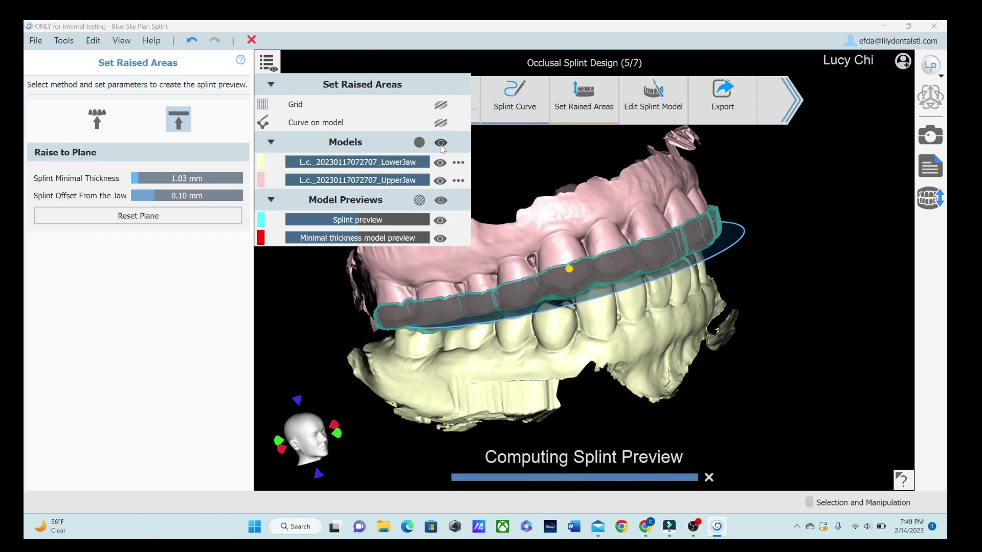
pyautogui.click(440, 143)
pyautogui.click(441, 143)
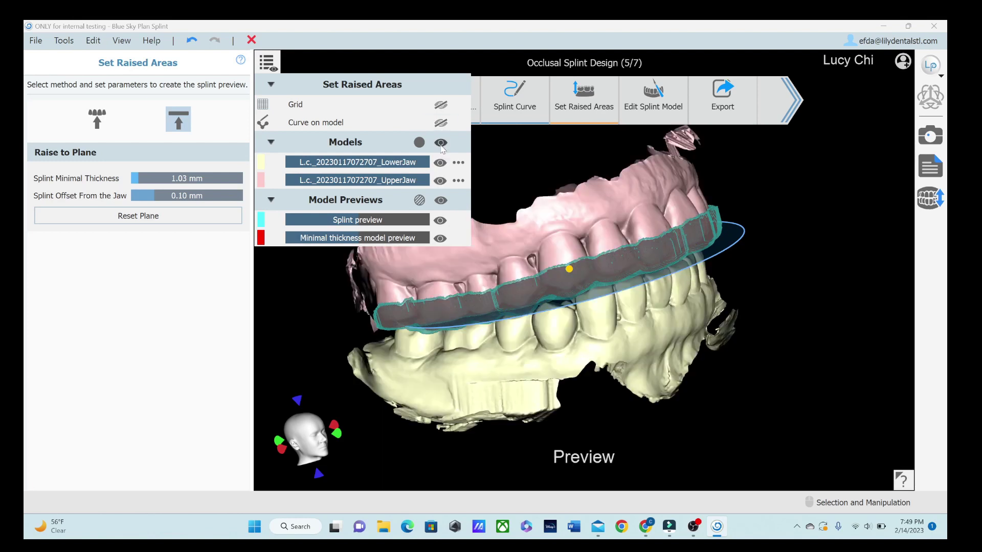
pyautogui.click(440, 143)
pyautogui.moveTo(501, 297); pyautogui.dragTo(573, 240, button='right')
pyautogui.click(440, 143)
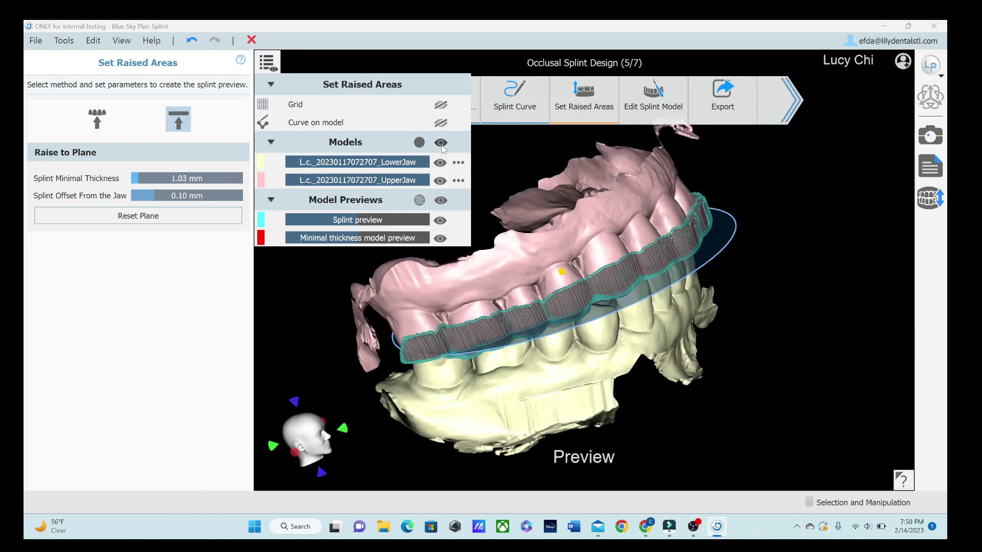
pyautogui.click(439, 181)
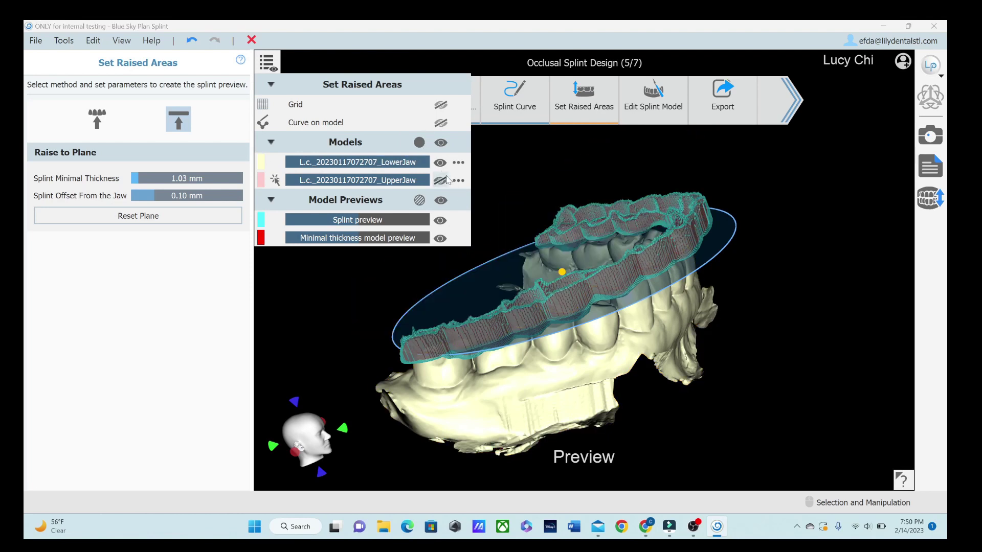
pyautogui.click(439, 181)
pyautogui.click(440, 162)
pyautogui.click(440, 162)
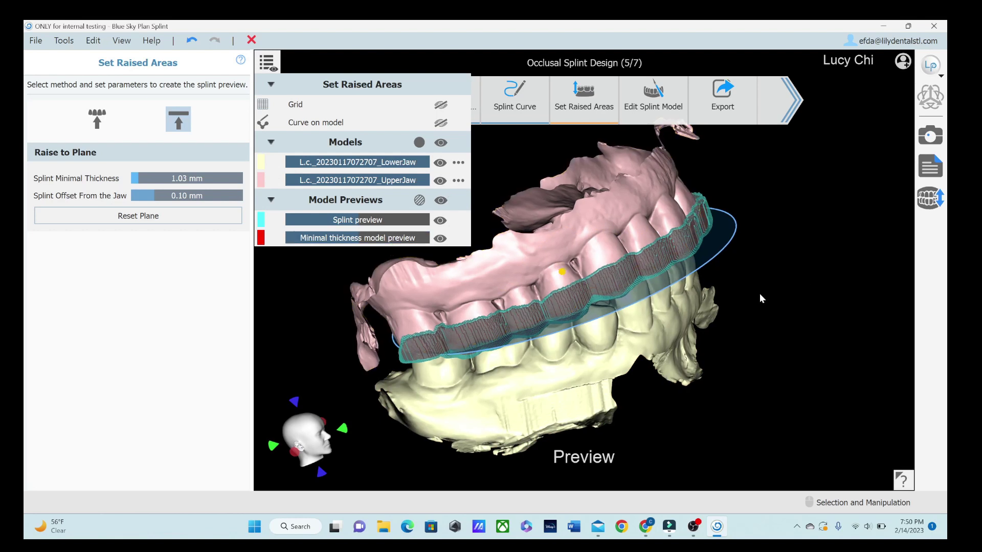
pyautogui.moveTo(759, 293); pyautogui.dragTo(396, 329, button='right')
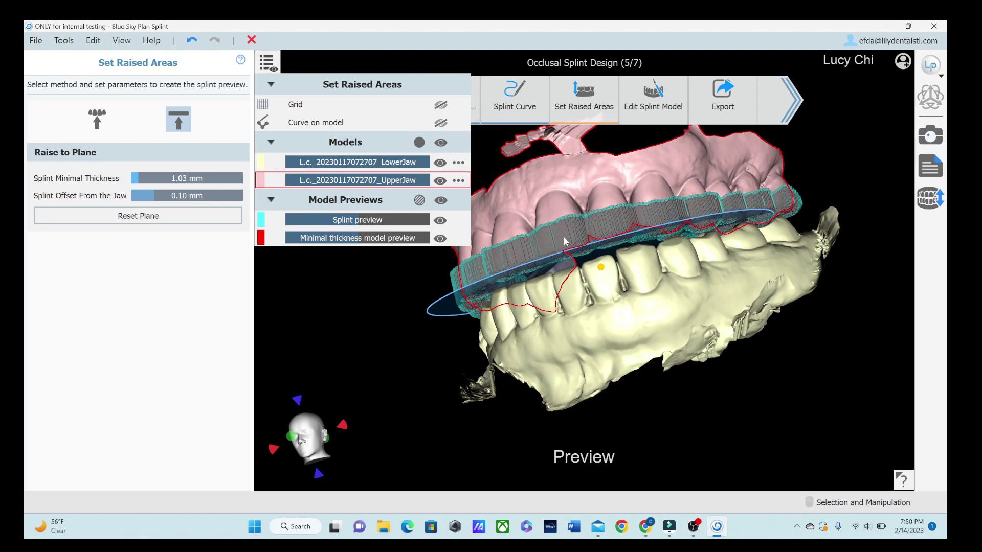
pyautogui.moveTo(566, 242); pyautogui.dragTo(409, 256, button='right')
# Step: Switch back to Raise to Antagonist Cusp Tips, hide the layers list, and review the new preview
pyautogui.click(96, 119)
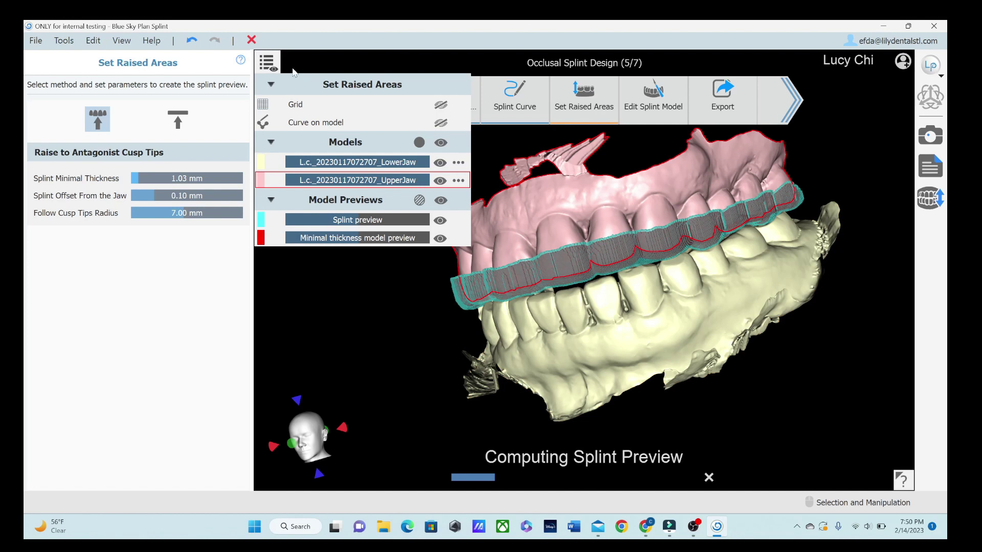
pyautogui.click(267, 62)
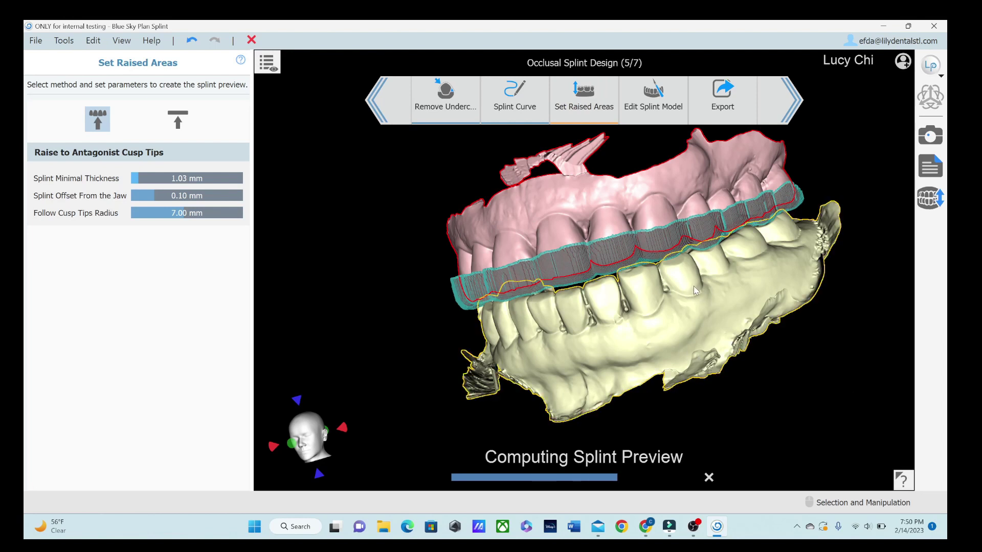
pyautogui.scroll(2, 693, 286)
pyautogui.scroll(-2, 693, 287)
pyautogui.moveTo(693, 286); pyautogui.dragTo(649, 305, button='right')
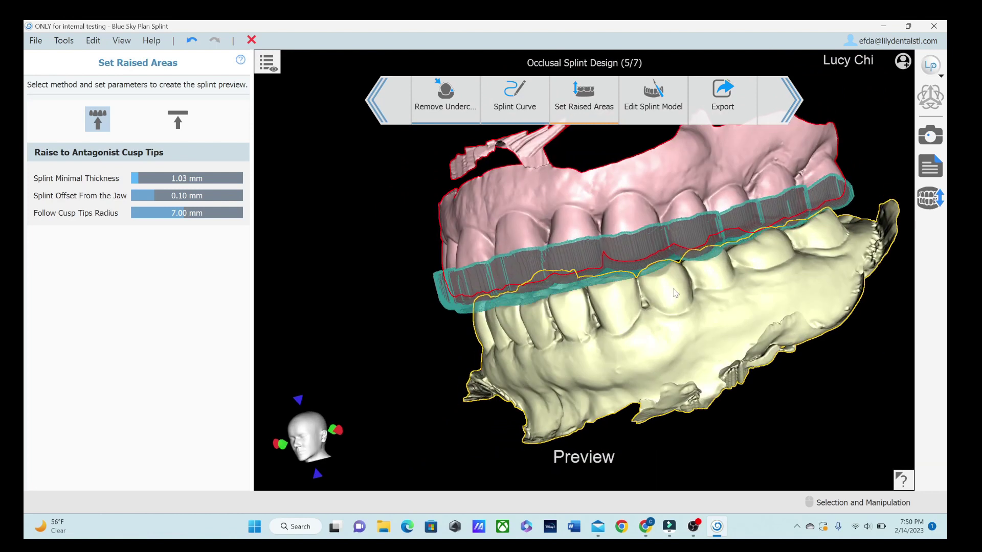
pyautogui.moveTo(675, 293); pyautogui.dragTo(784, 234, button='right')
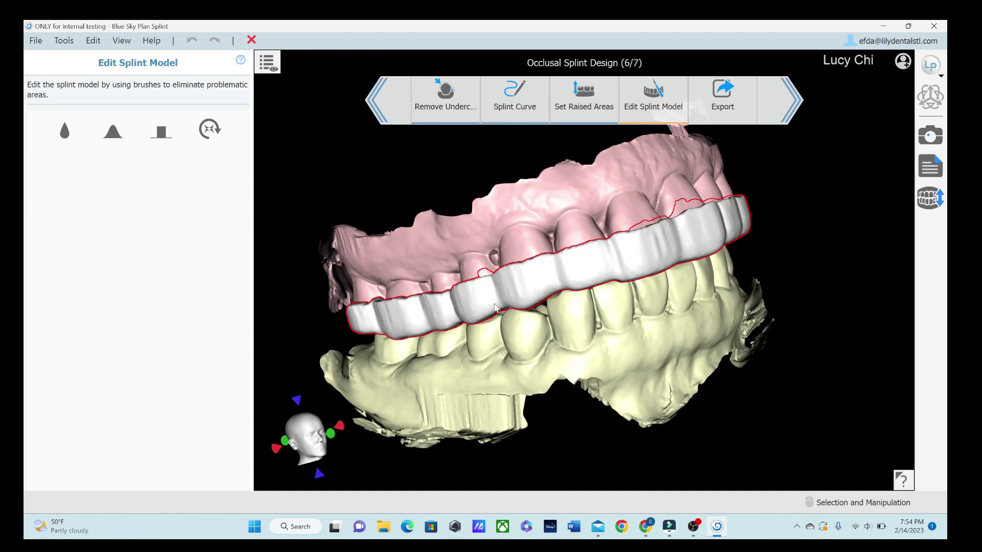
pyautogui.scroll(-5, 627, 423)
pyautogui.scroll(8, 620, 309)
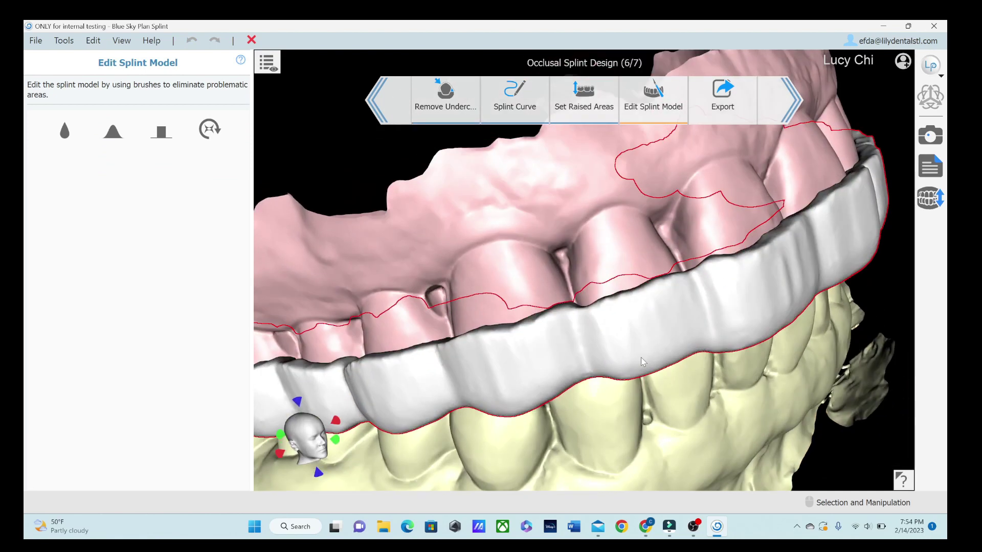
pyautogui.moveTo(643, 361); pyautogui.dragTo(371, 295, button='right')
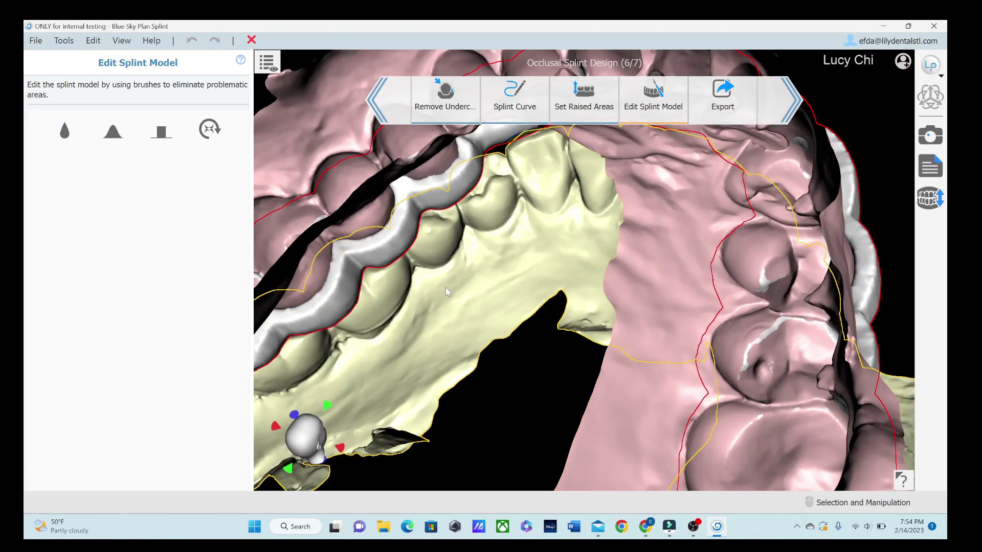
pyautogui.moveTo(446, 292)
pyautogui.mouseDown(button='right')
pyautogui.moveTo(546, 408)
pyautogui.moveTo(449, 466)
pyautogui.mouseUp(button='right')
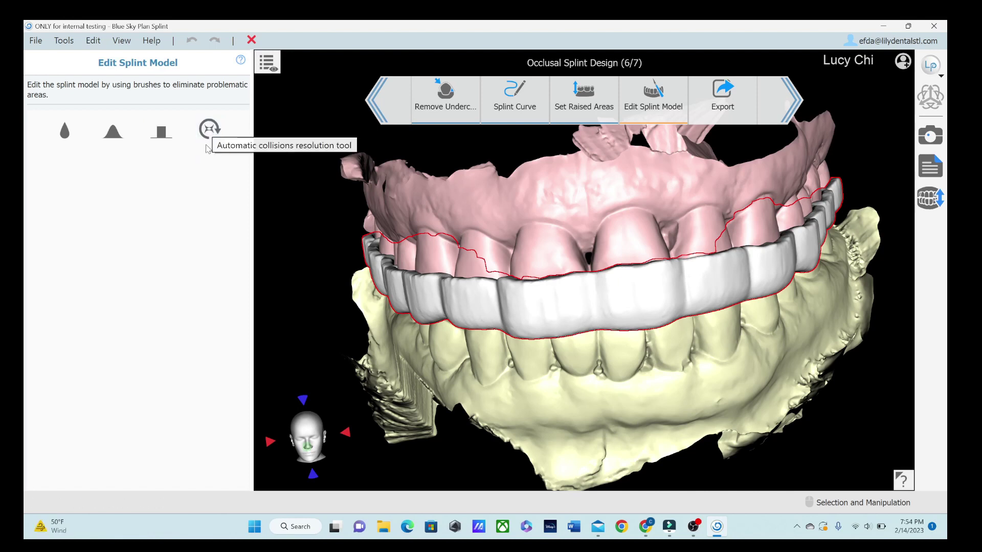
# Step: Hide LowerJaw, then run Automatic collision resolution on the splint with Offset 0.30 mm
pyautogui.click(210, 130)
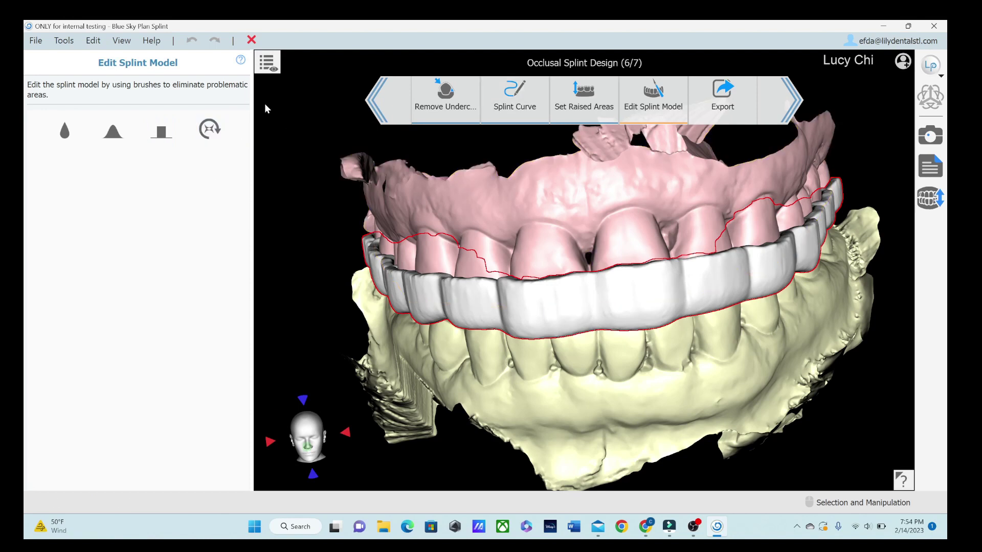
pyautogui.click(266, 65)
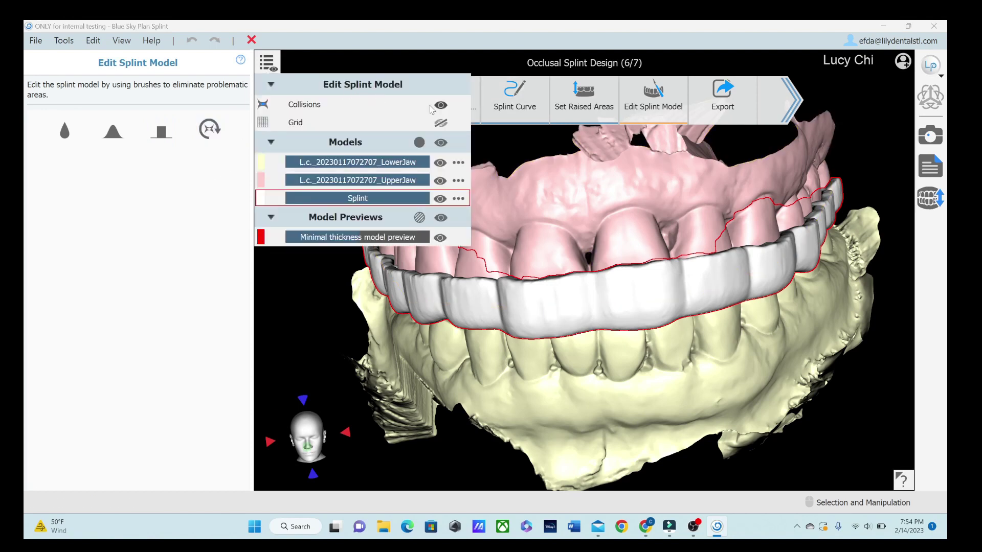
pyautogui.moveTo(260, 194)
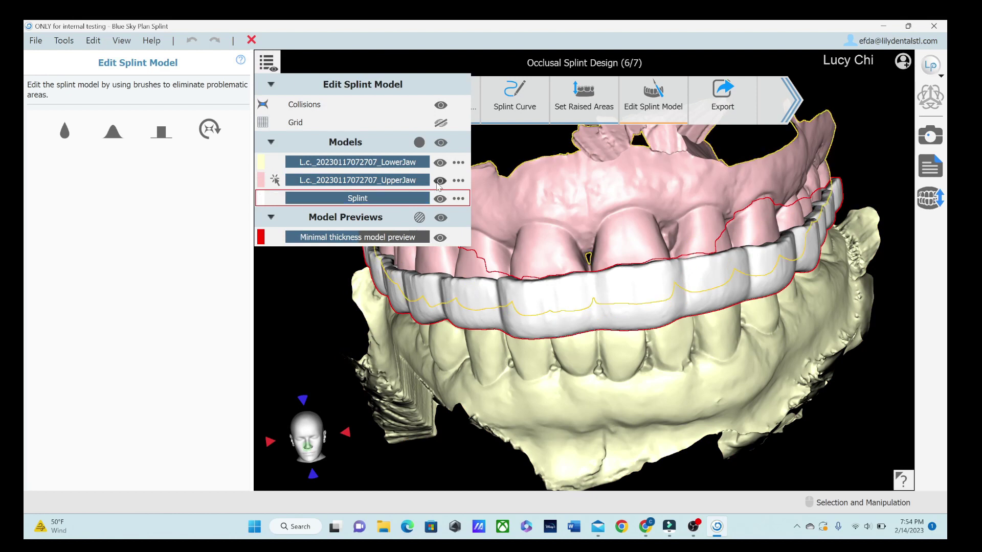
pyautogui.click(439, 162)
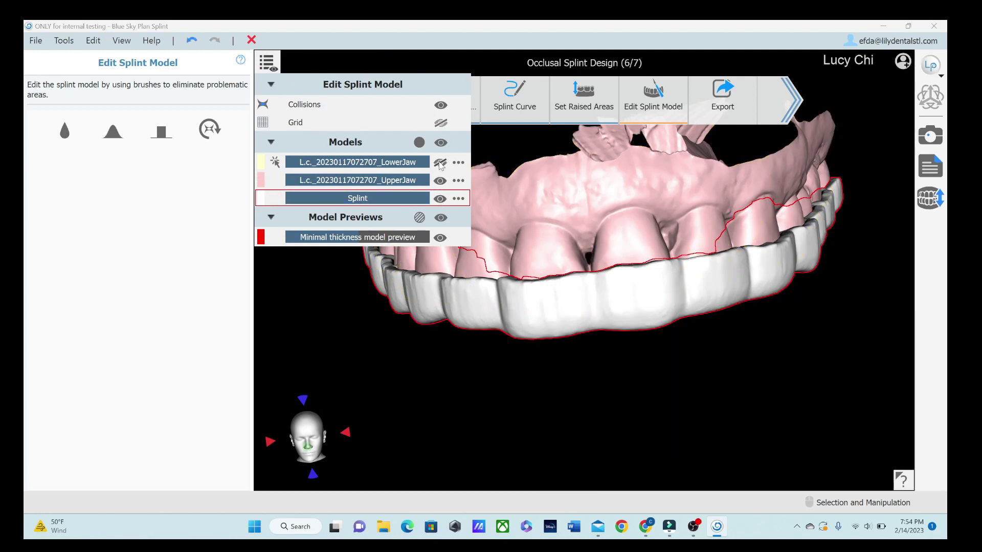
pyautogui.moveTo(554, 390); pyautogui.dragTo(633, 276)
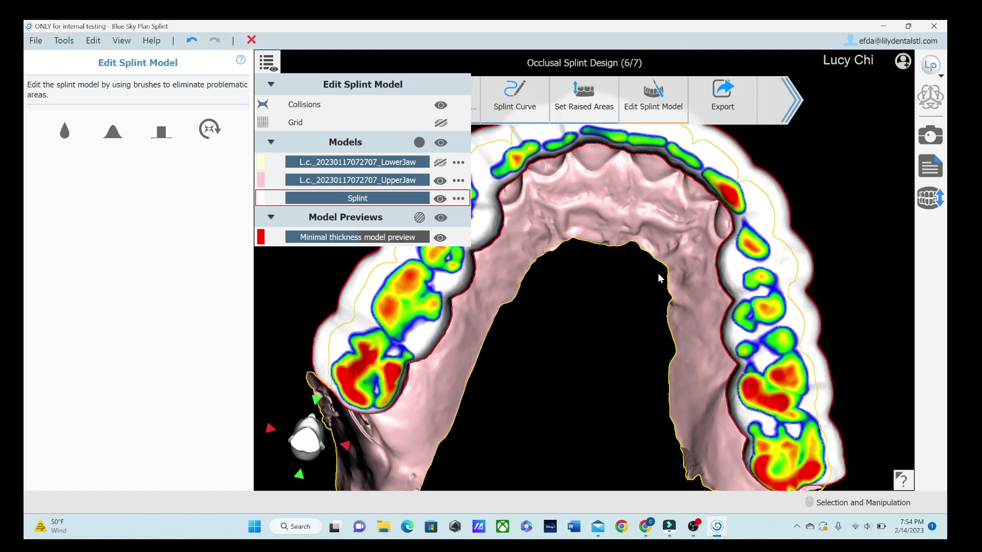
pyautogui.click(210, 131)
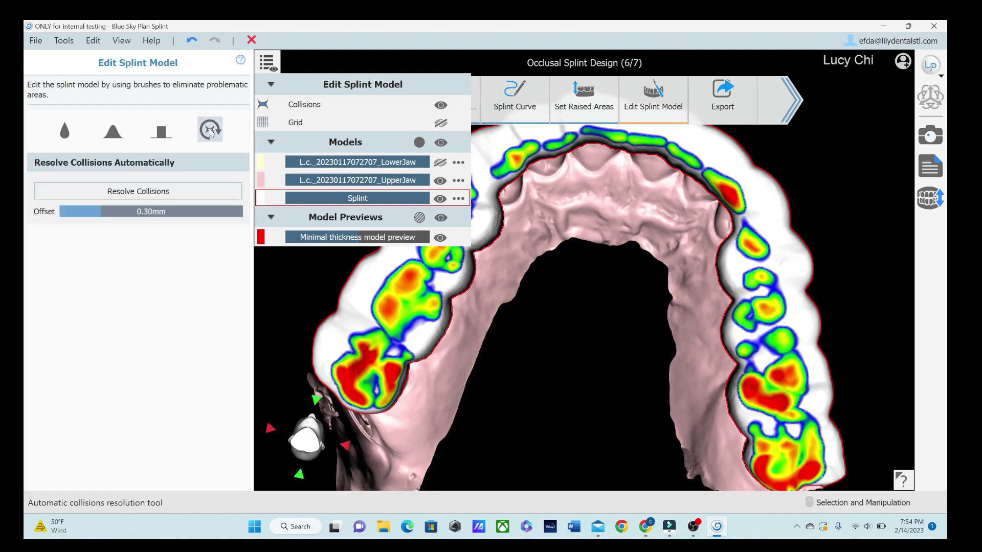
pyautogui.click(197, 192)
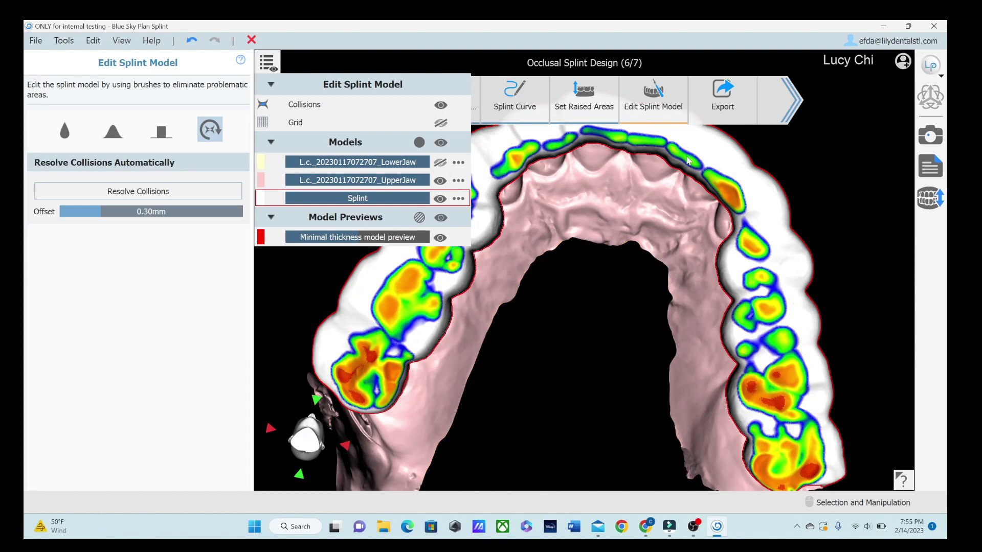
pyautogui.moveTo(624, 341); pyautogui.dragTo(606, 327, button='right')
pyautogui.moveTo(704, 243); pyautogui.dragTo(756, 281, button='right')
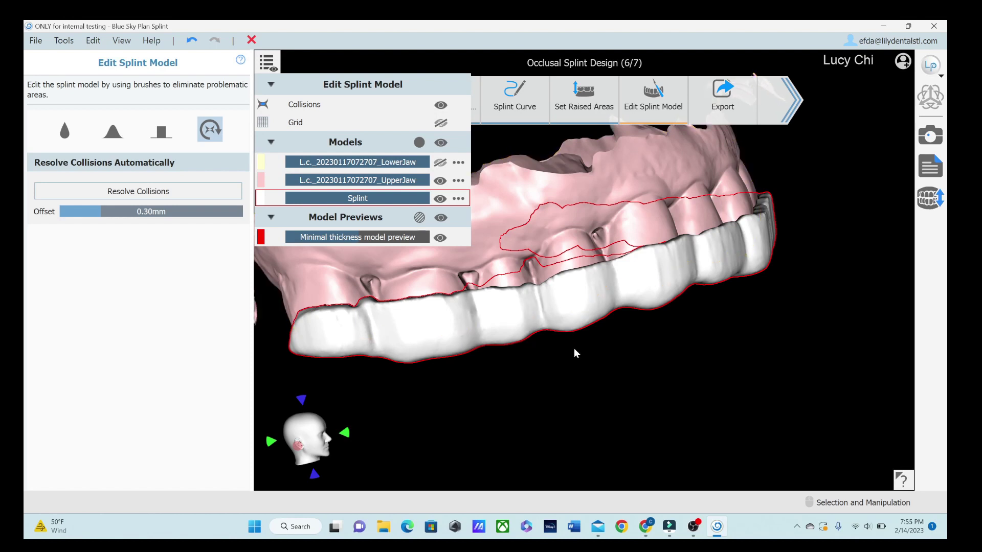
pyautogui.moveTo(775, 300); pyautogui.dragTo(514, 306, button='right')
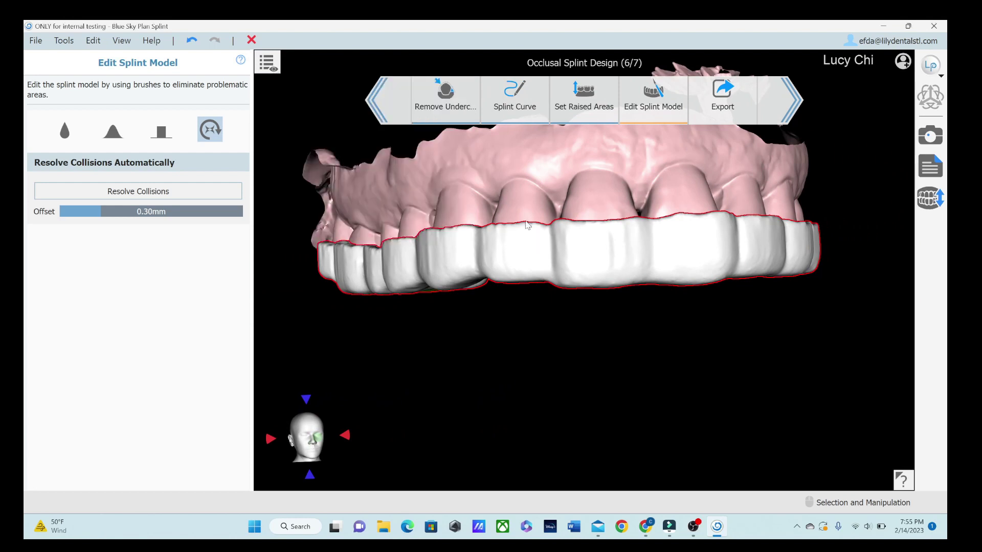
pyautogui.moveTo(527, 226); pyautogui.dragTo(545, 272, button='right')
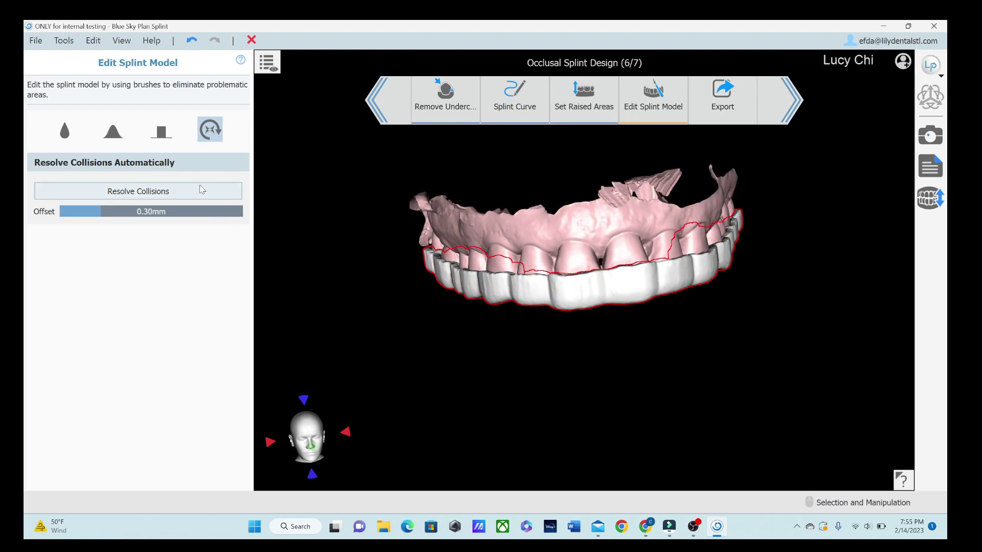
# Step: Go to the Export step (7/7) with only Splint ticked and STL as the format
pyautogui.click(722, 97)
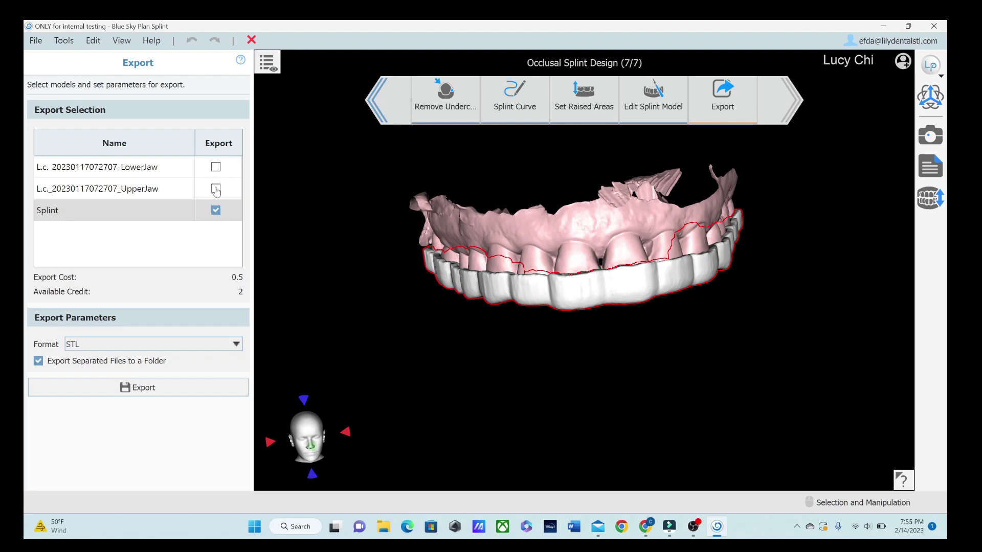
pyautogui.moveTo(755, 225); pyautogui.dragTo(792, 222, button='right')
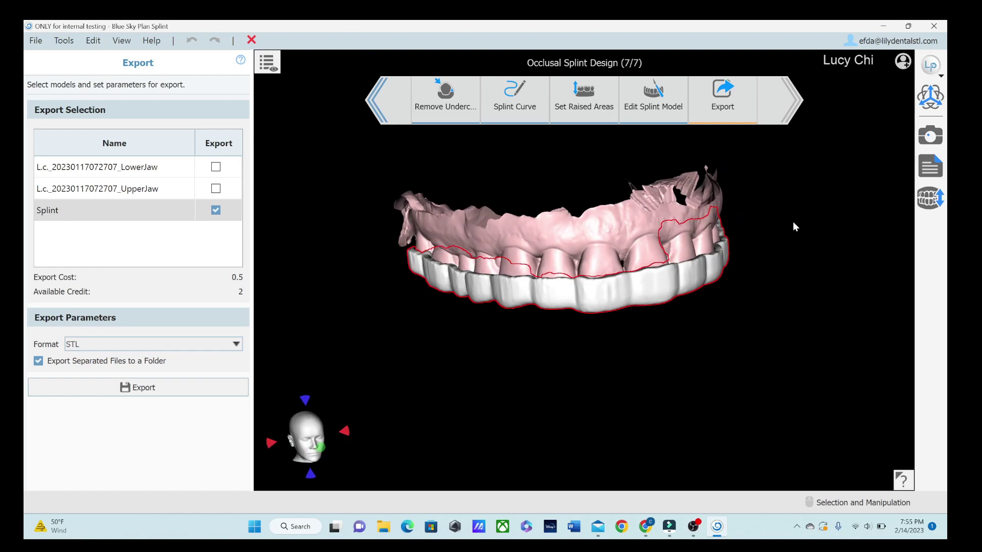
pyautogui.scroll(2, 564, 236)
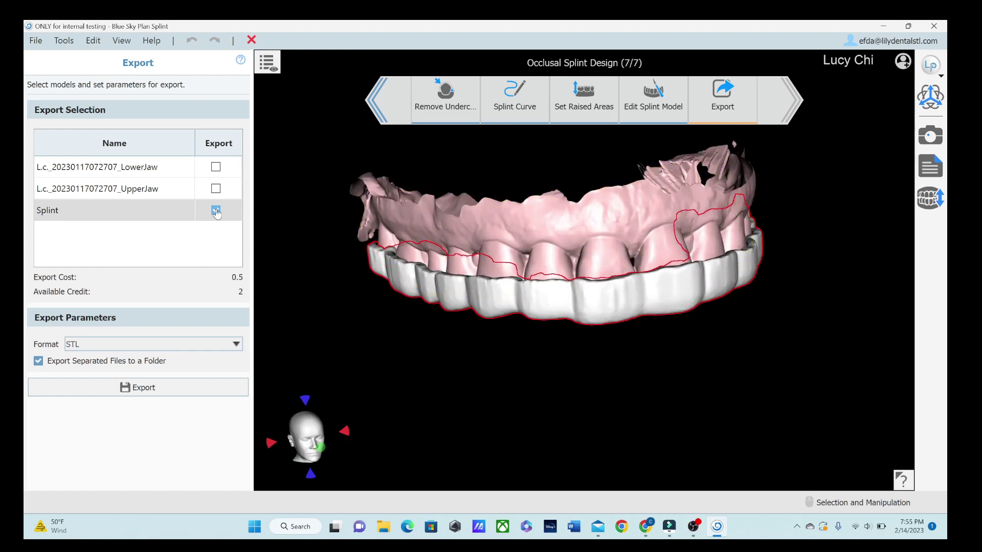
pyautogui.click(175, 349)
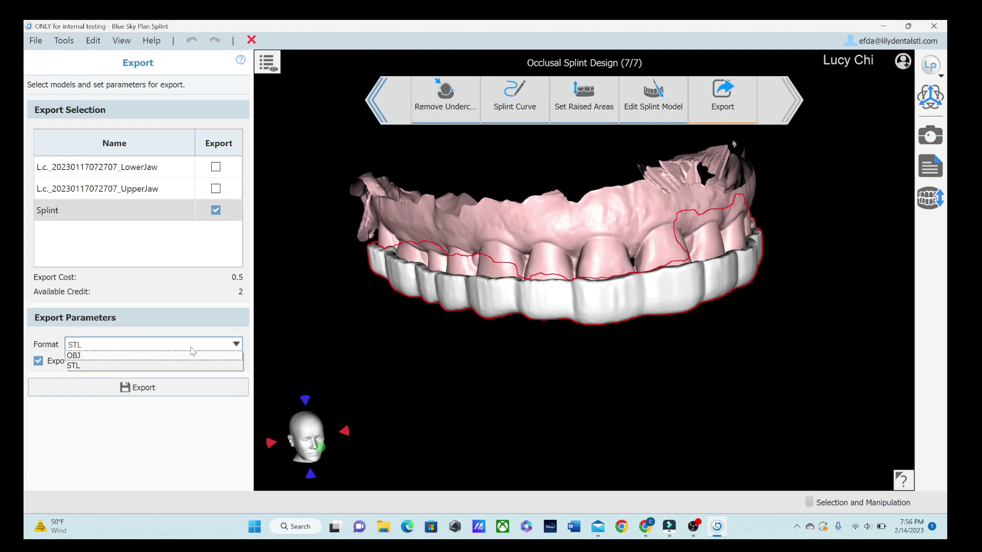
pyautogui.click(192, 353)
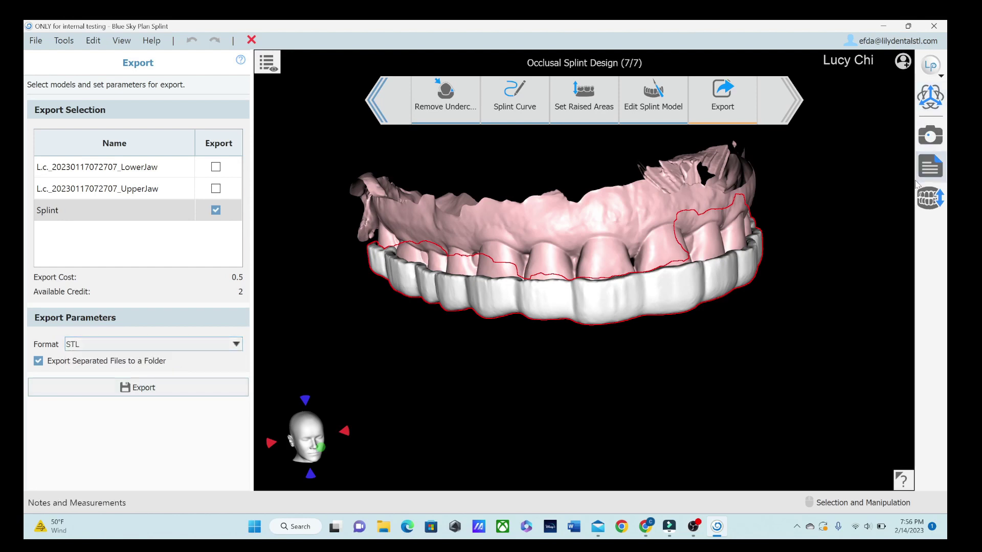
pyautogui.moveTo(844, 386); pyautogui.dragTo(786, 349, button='right')
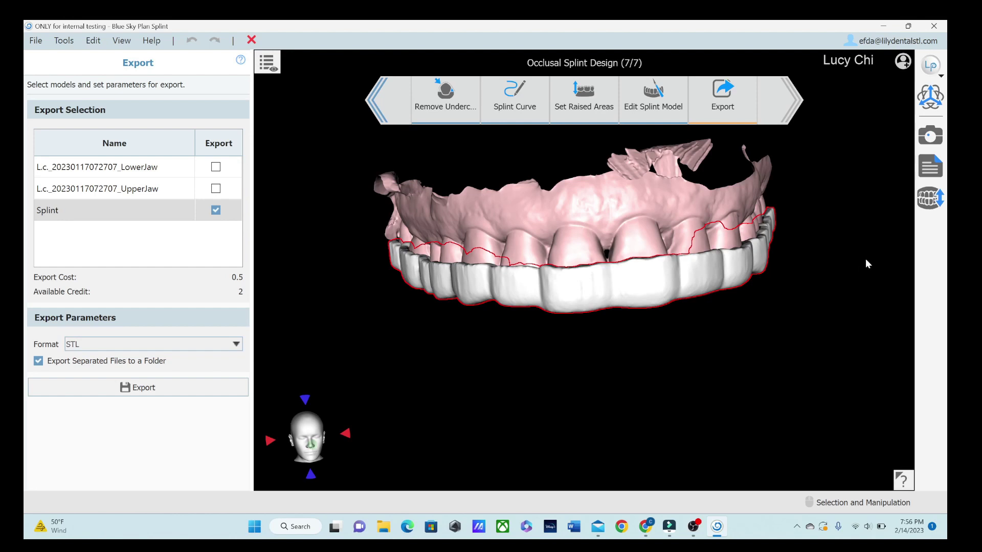
pyautogui.scroll(-2, 800, 241)
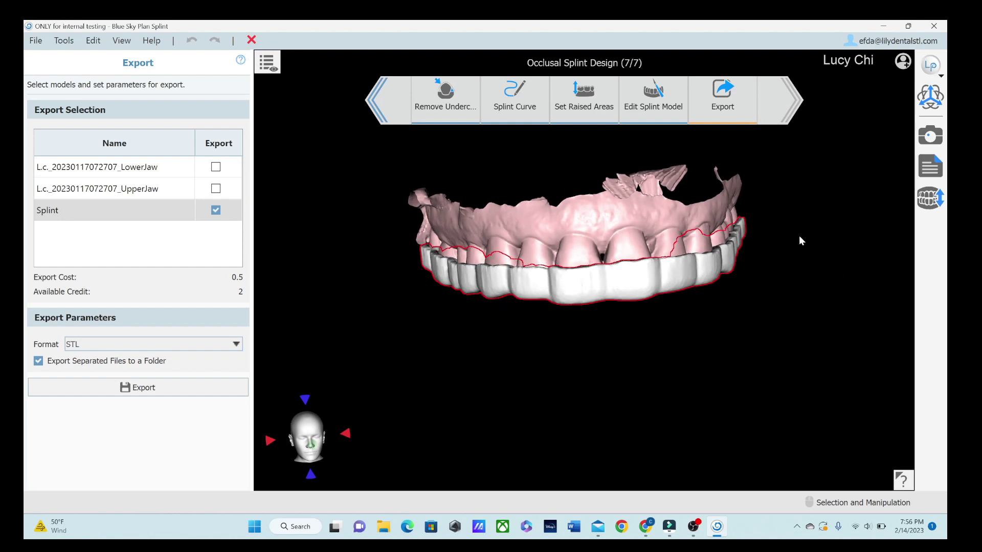